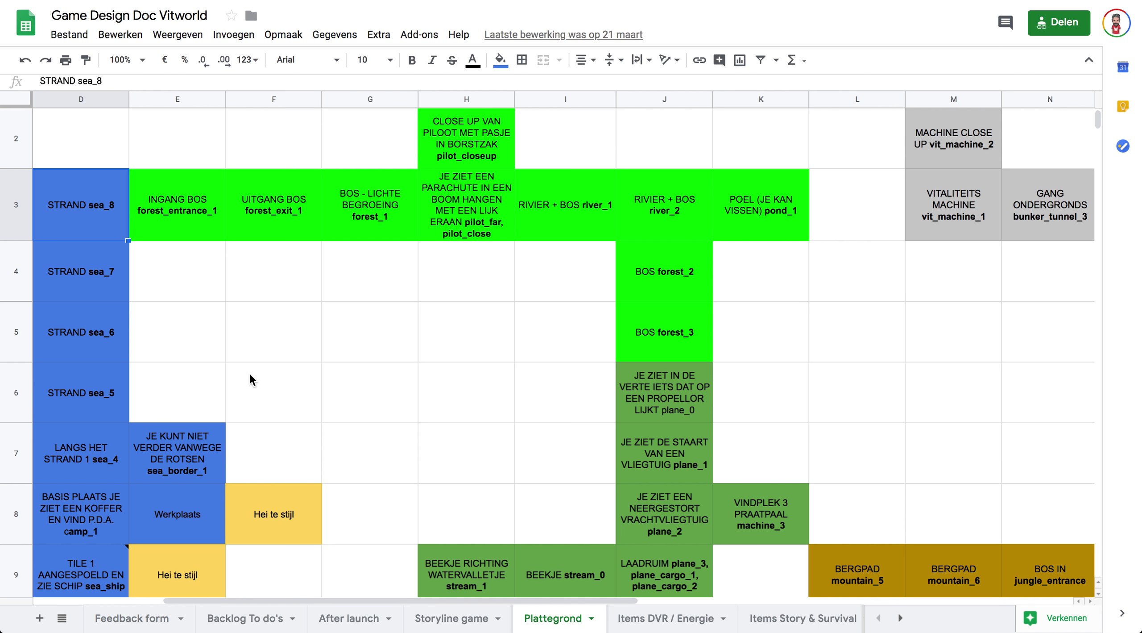
Examine the Plattegrond map's tile route from the beach through the forest and plane area to the caves.
scroll(253, 380, down, 1)
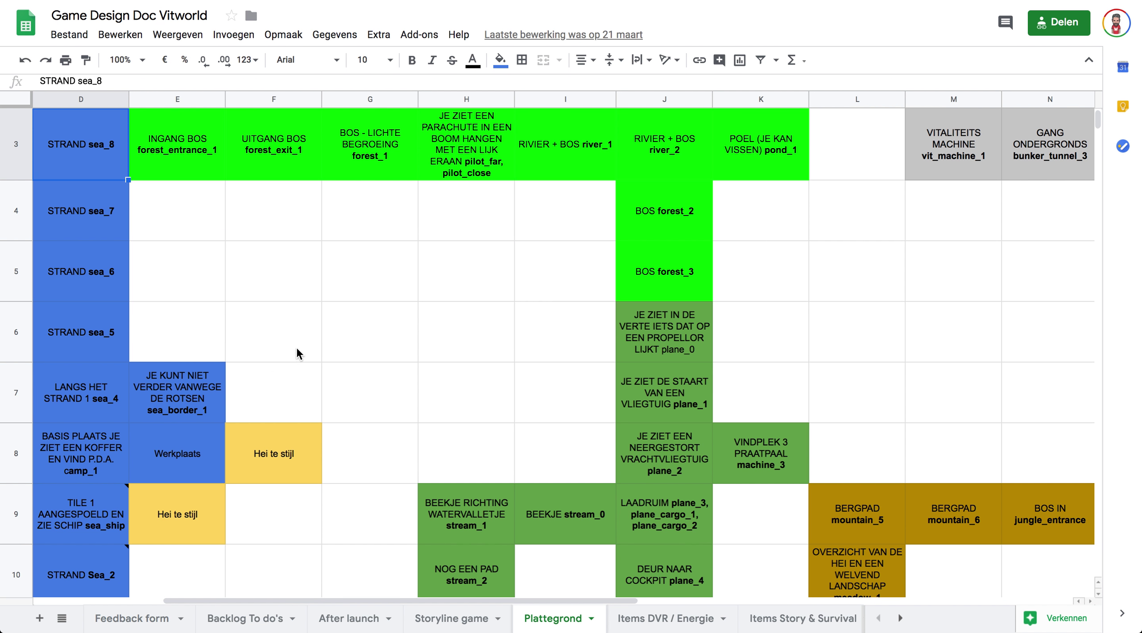
scroll(298, 353, down, 1)
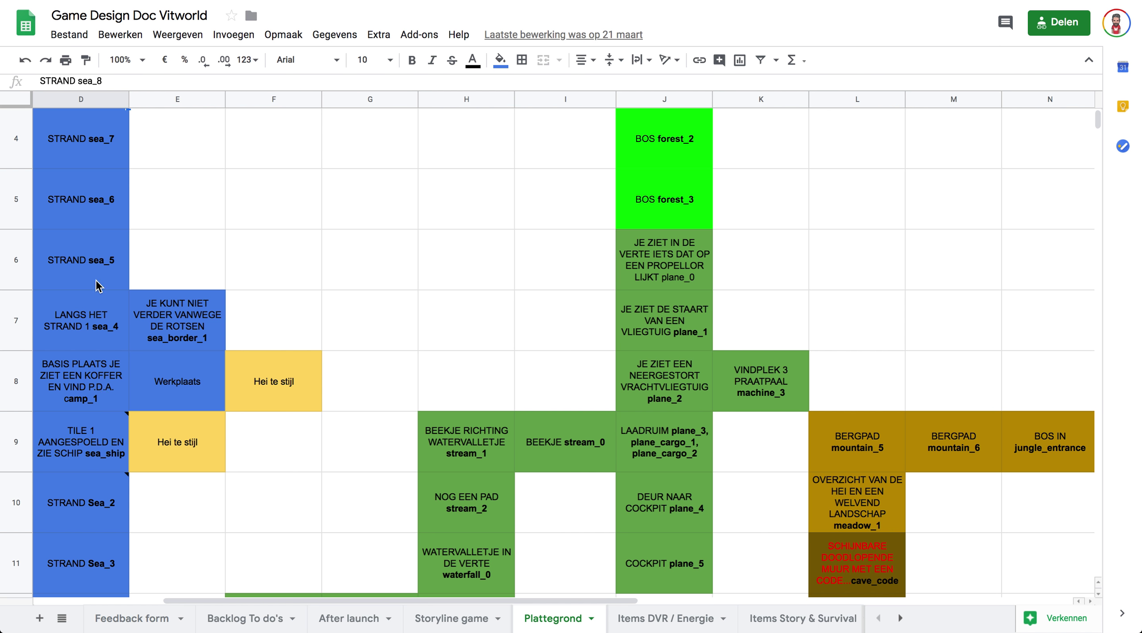
scroll(88, 191, up, 3)
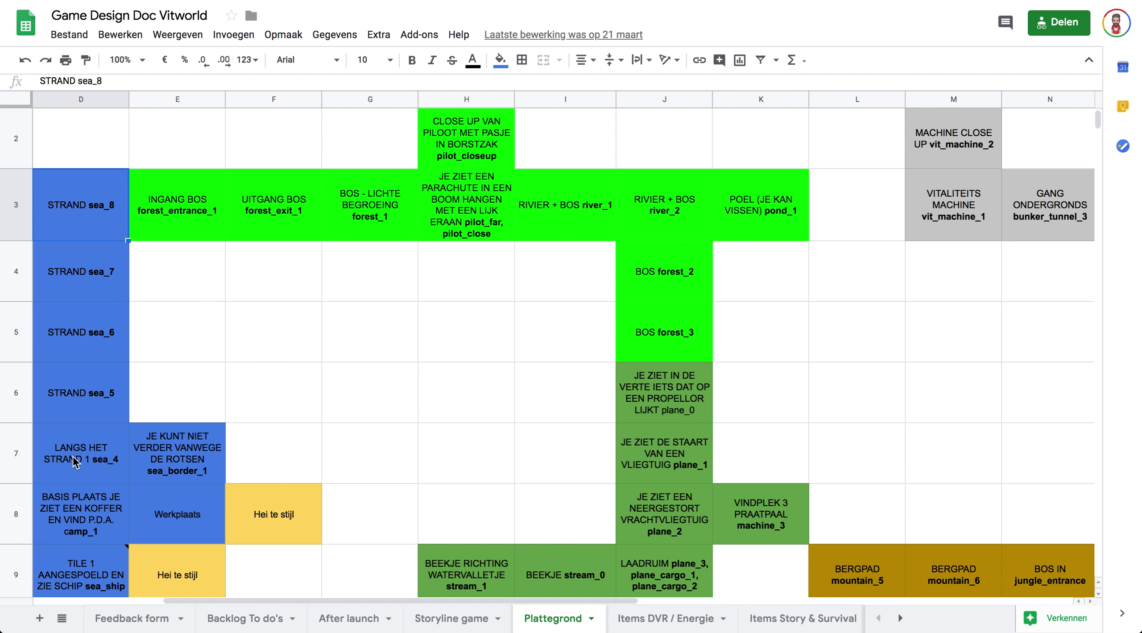
scroll(689, 271, down, 3)
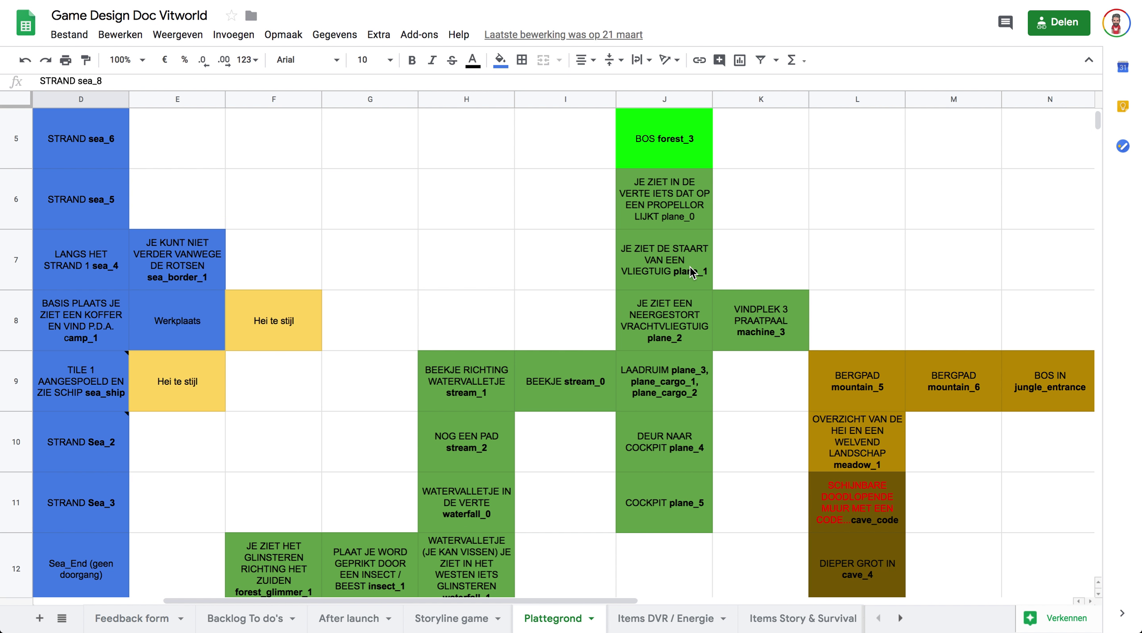
scroll(535, 387, down, 2)
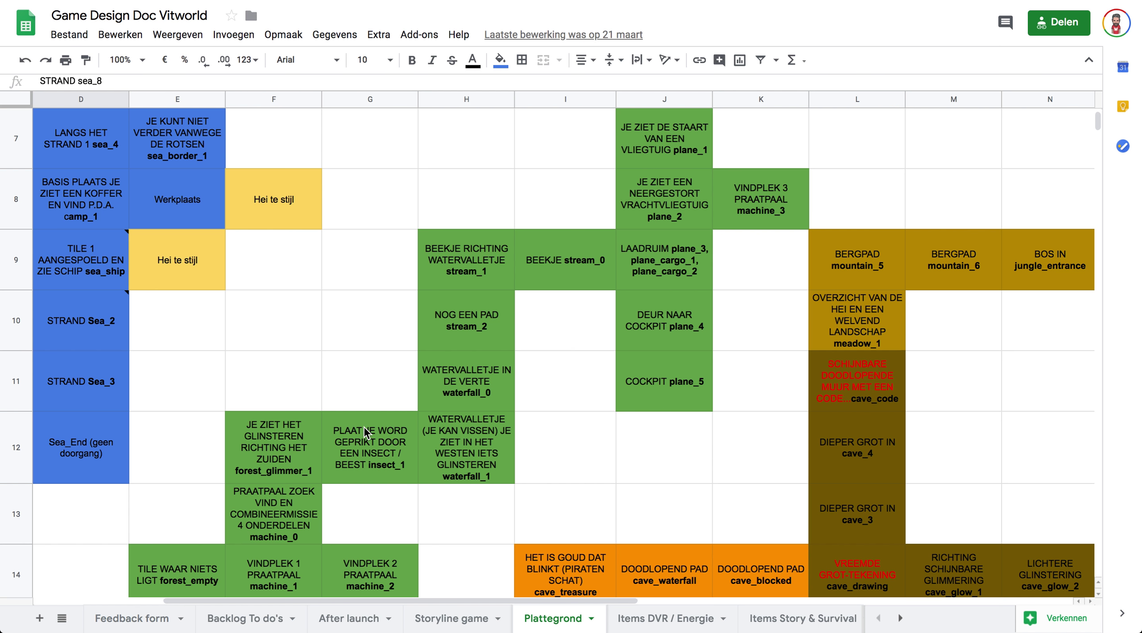
scroll(365, 396, down, 2)
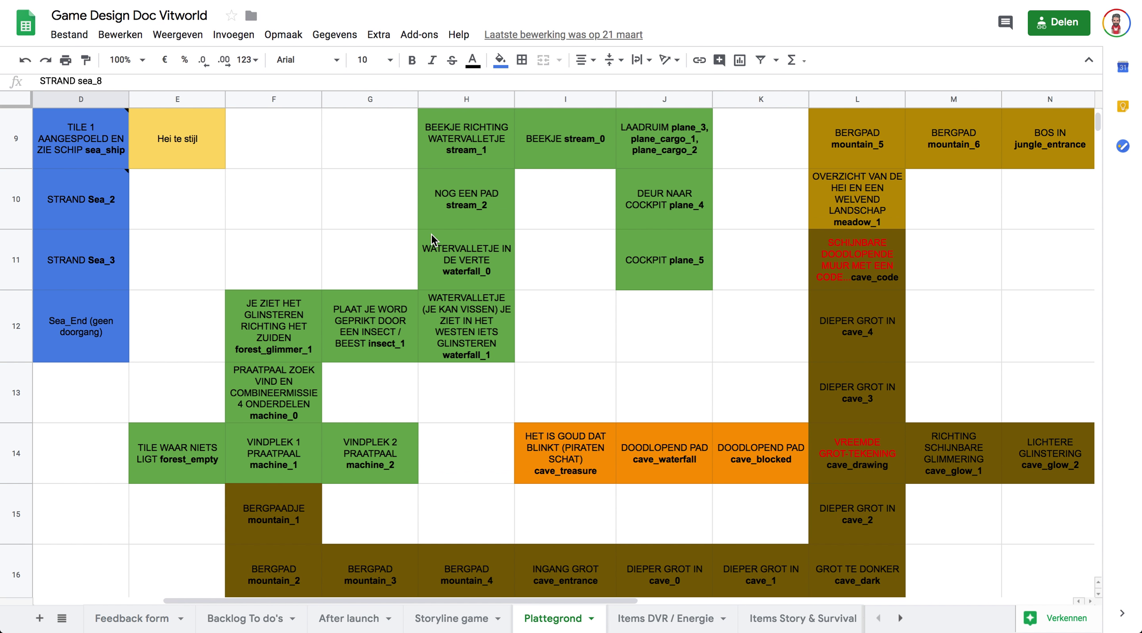
scroll(263, 395, down, 1)
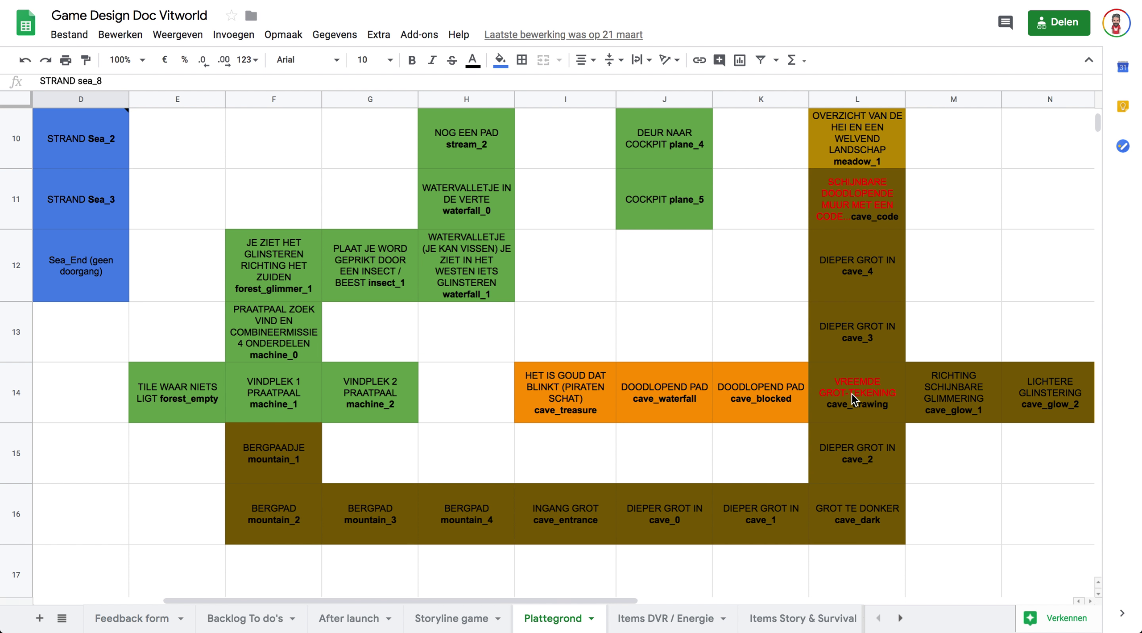
scroll(923, 389, up, 4)
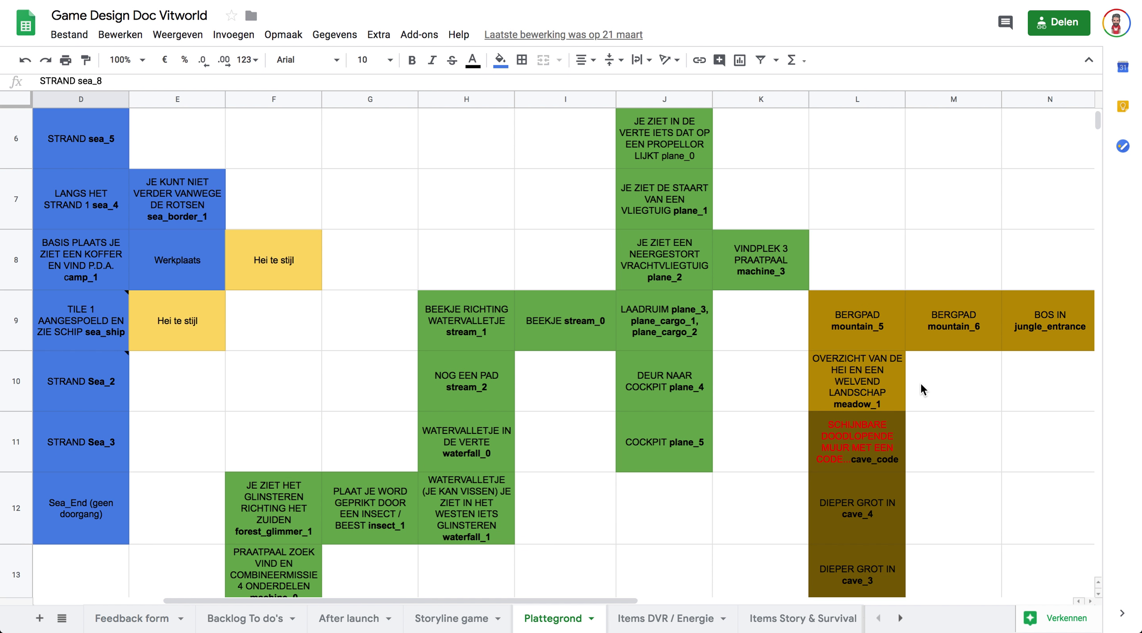
Examine the jungle and bunker tiles on the Plattegrond map, and return to the beach and forest area.
scroll(830, 350, right, 3)
scroll(830, 350, up, 1)
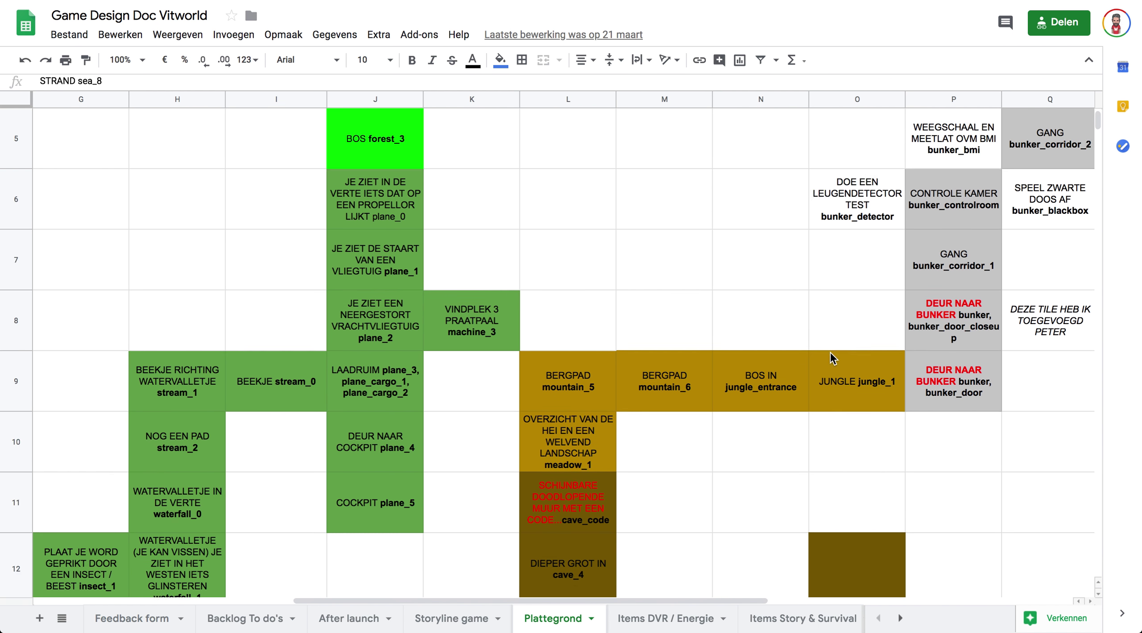
scroll(830, 351, right, 3)
scroll(830, 350, up, 4)
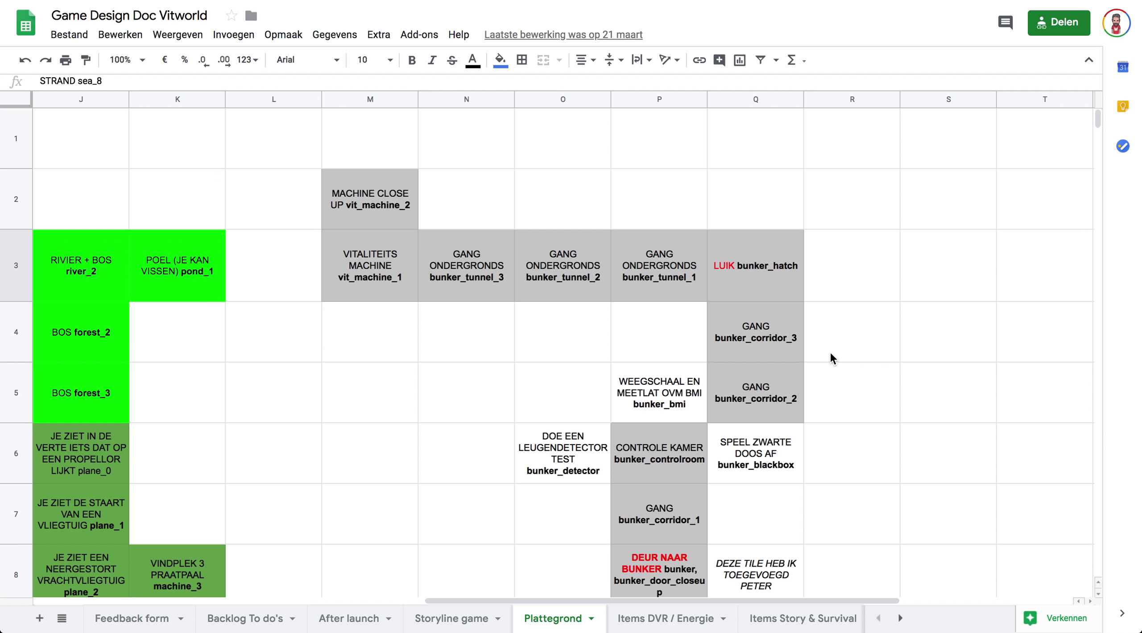
scroll(392, 185, left, 6)
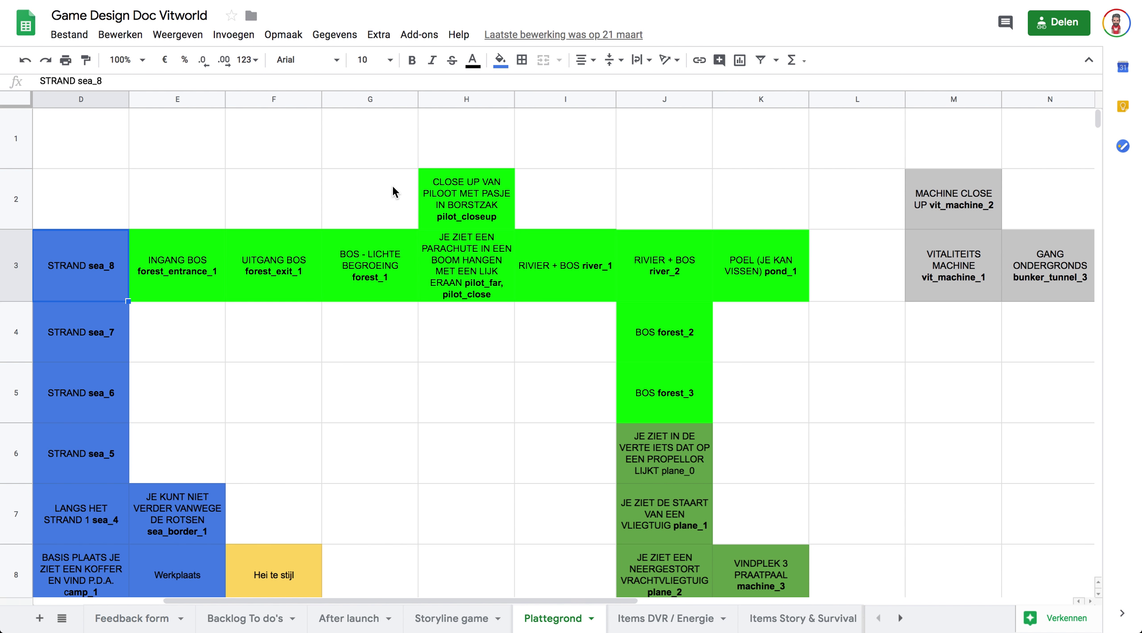
scroll(716, 257, left, 3)
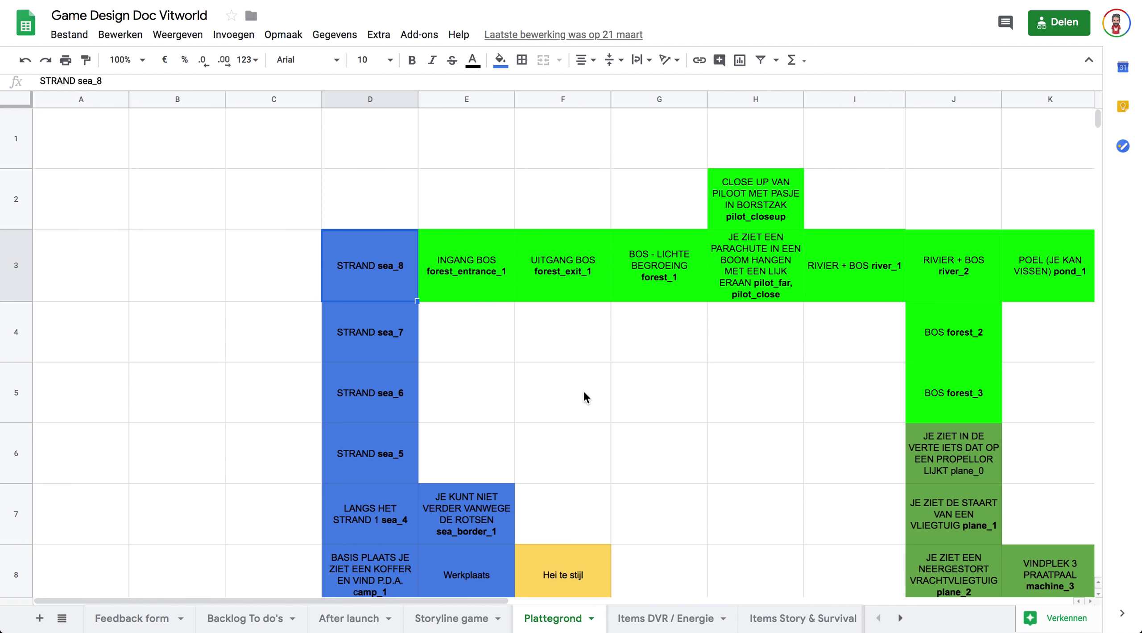
scroll(490, 390, down, 1)
scroll(490, 390, right, 4)
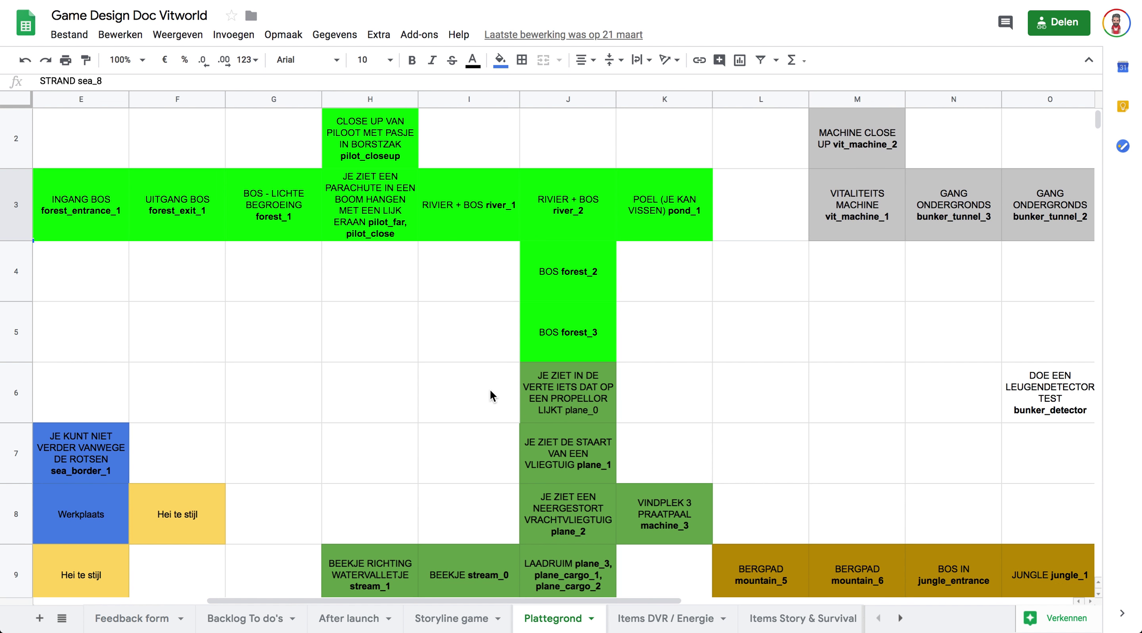
scroll(490, 395, left, 1)
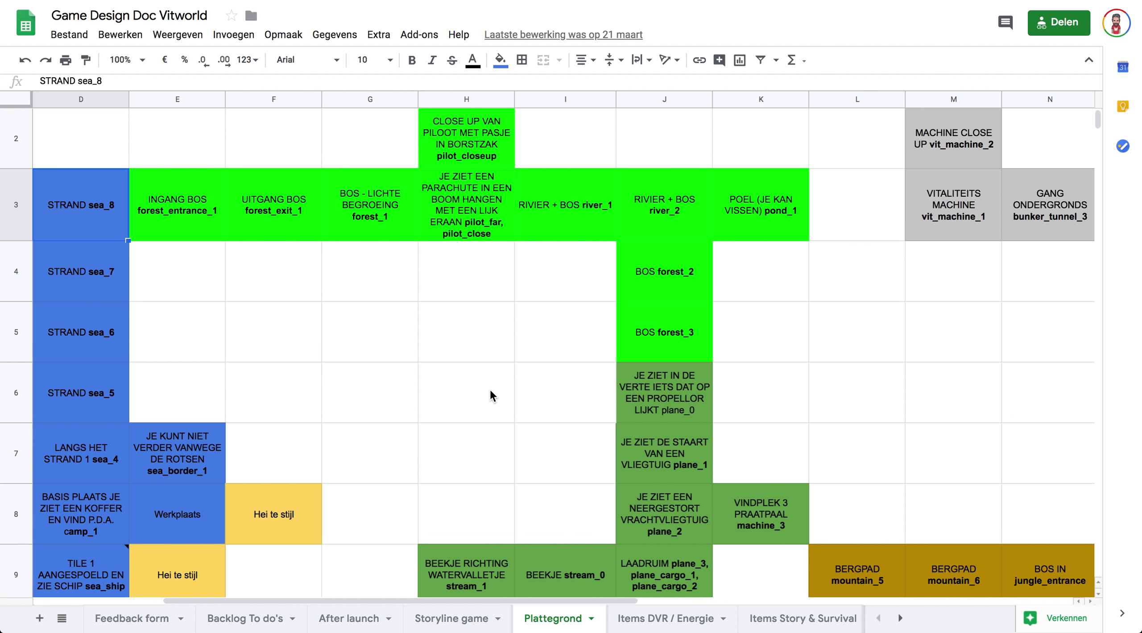
Open the Storyline game sheet and review the beach01 scene's step, ID, art, Tekst_heen text, button and Vraag_heen question.
click(448, 620)
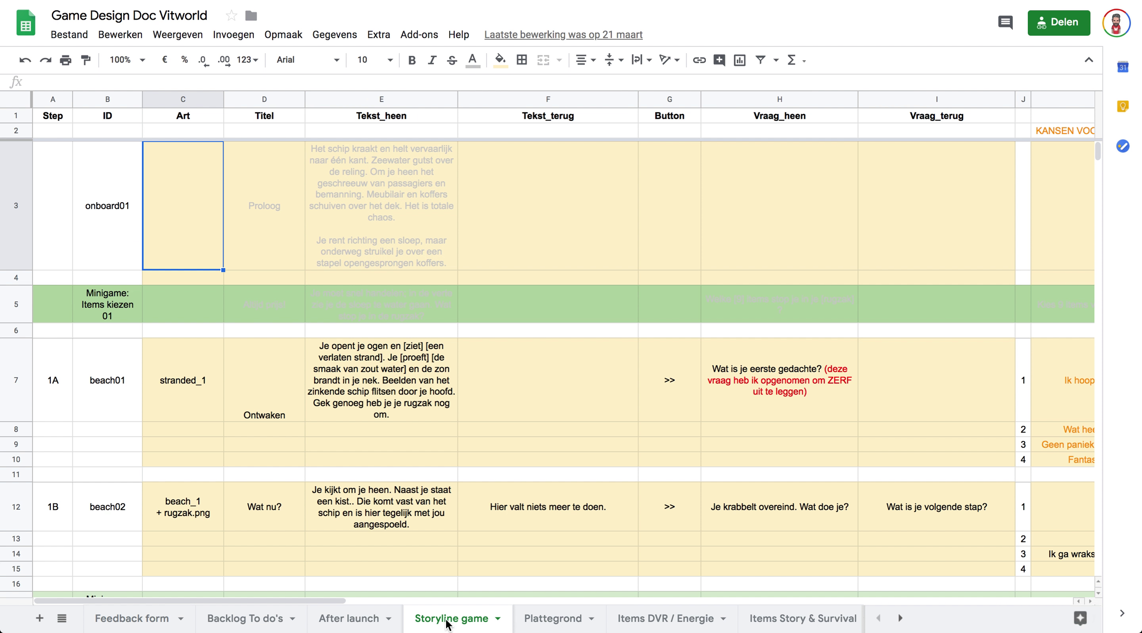
click(107, 388)
click(55, 378)
click(95, 381)
click(196, 380)
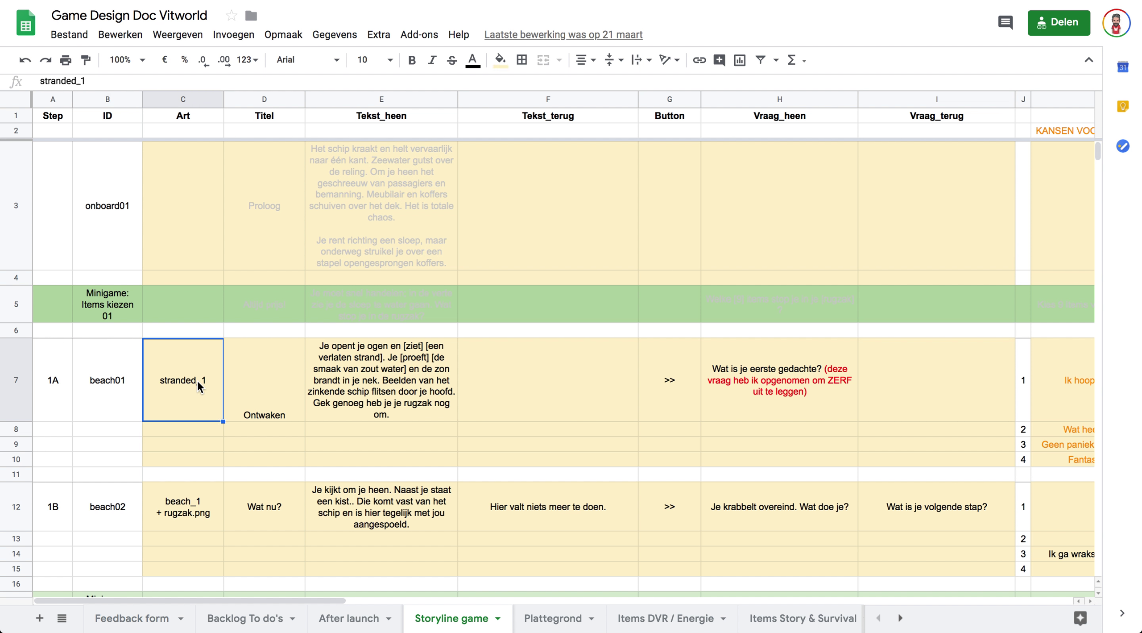
click(356, 396)
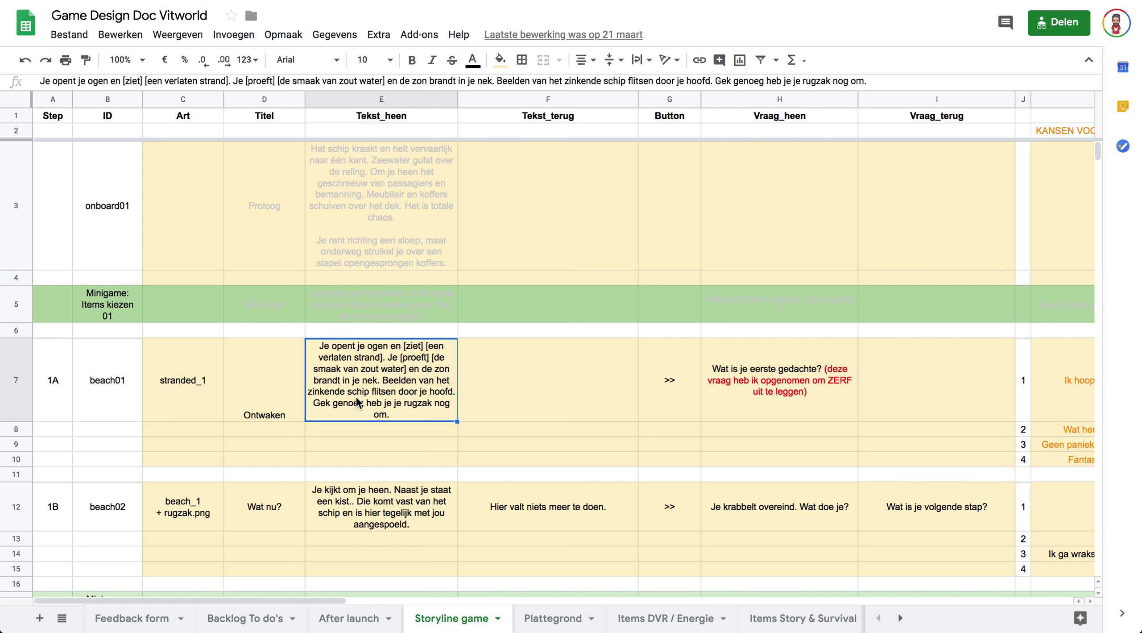
scroll(374, 392, down, 2)
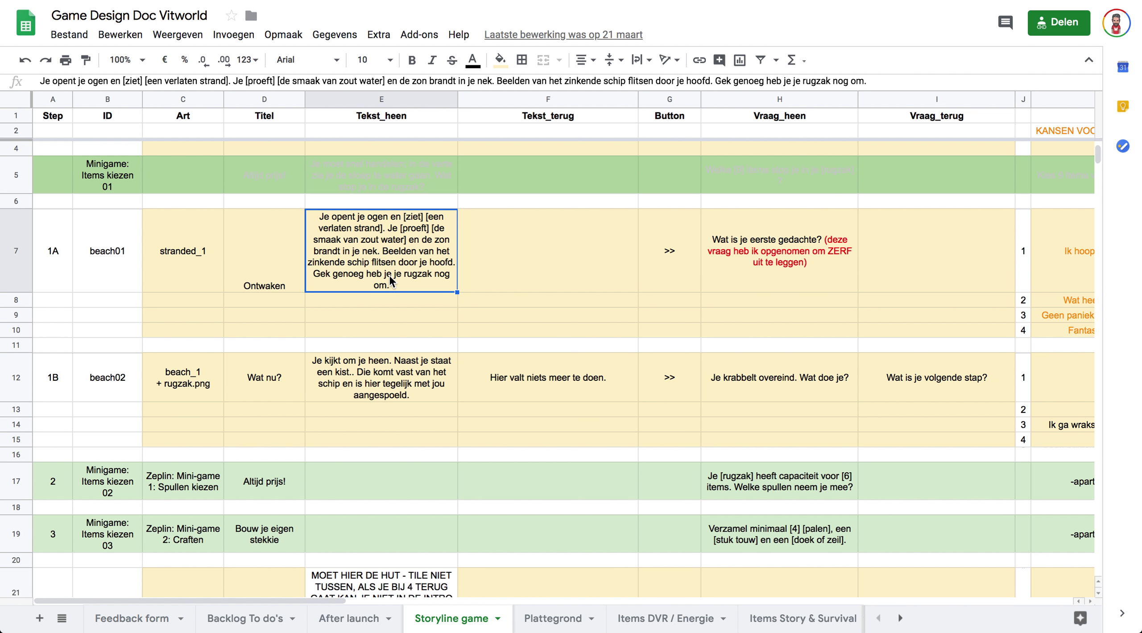
click(673, 256)
click(744, 244)
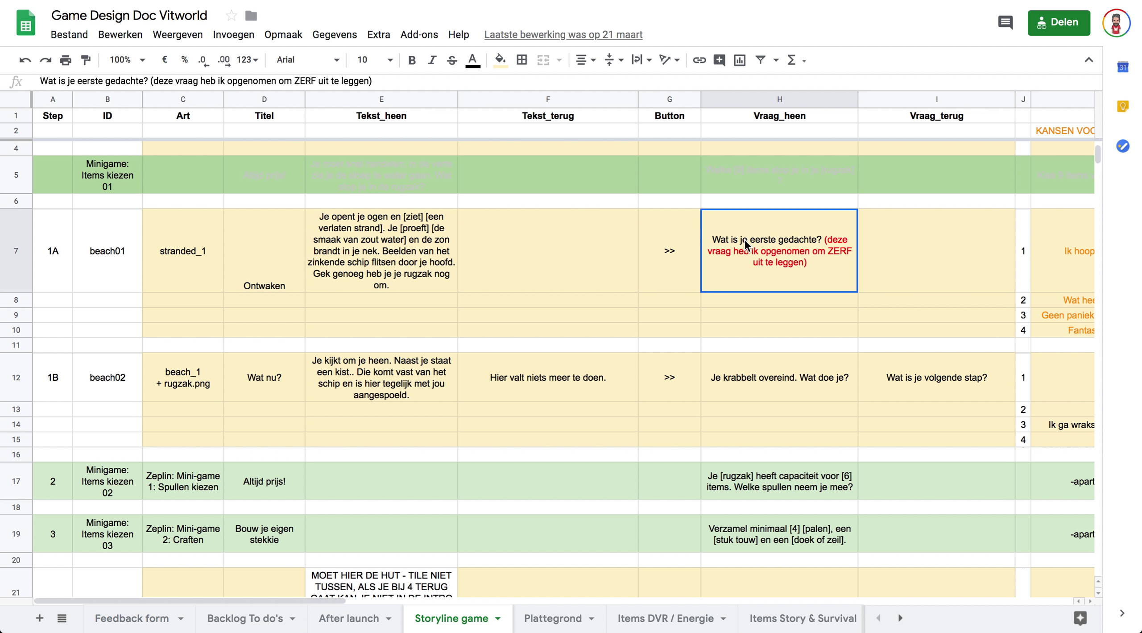
Review the four answer options for the beach01 question and the Feedback and Next_step columns beside them.
scroll(744, 244, right, 3)
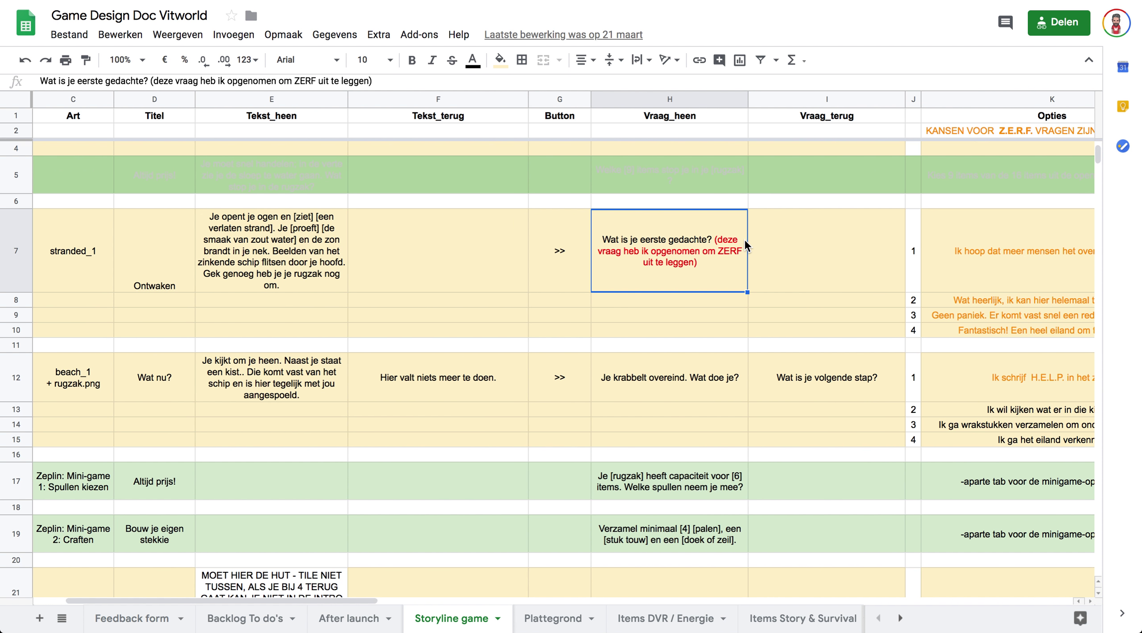
scroll(744, 244, right, 3)
click(799, 243)
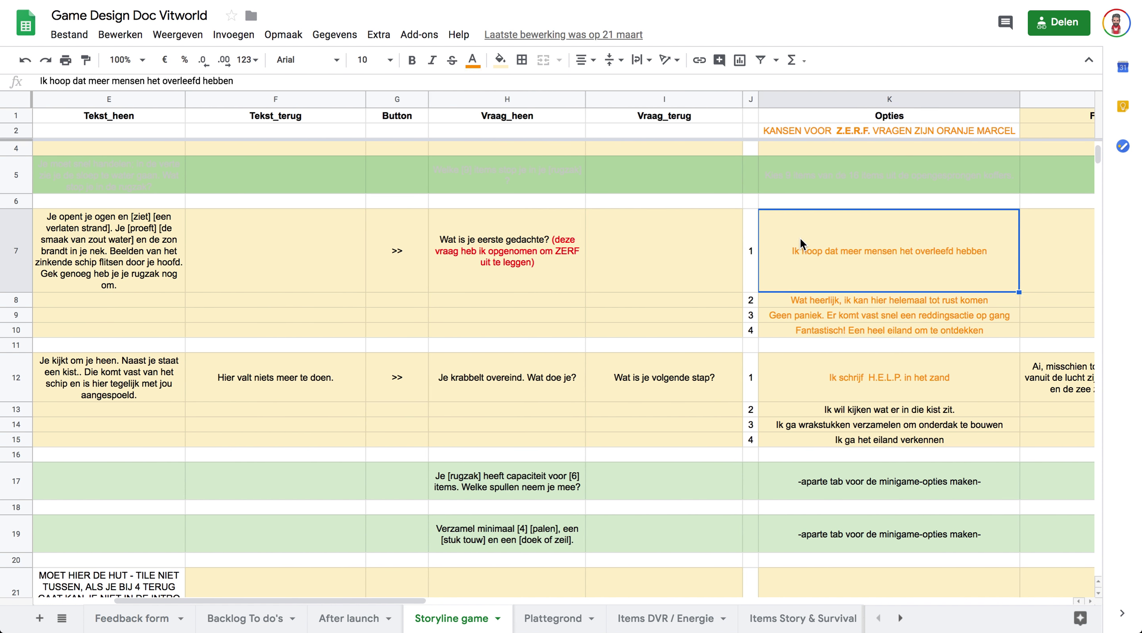
click(864, 303)
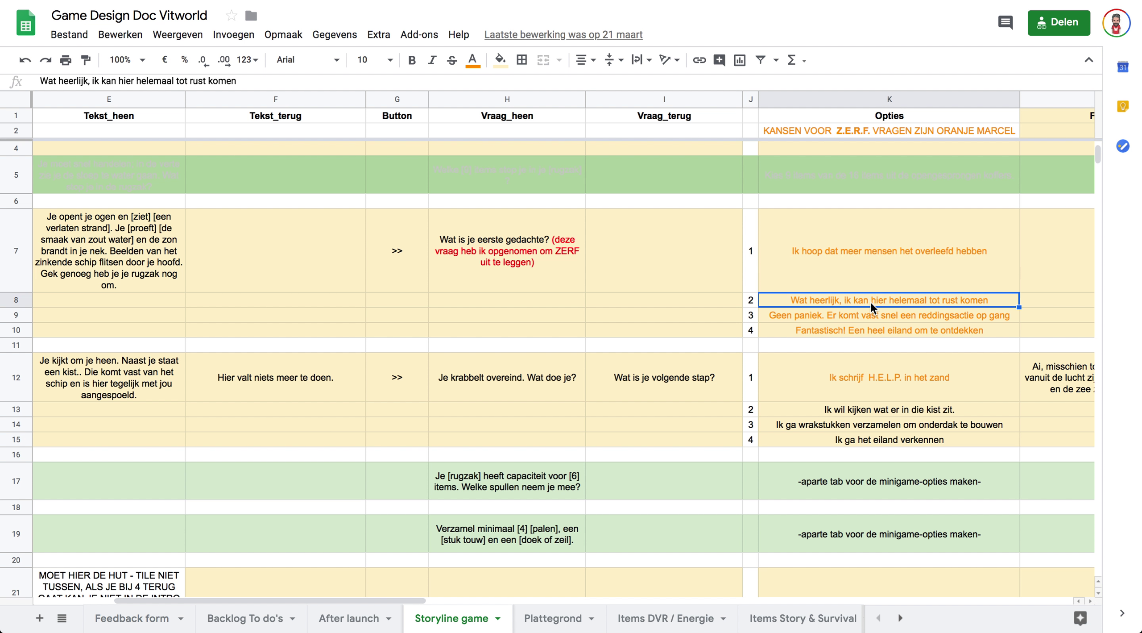
click(857, 318)
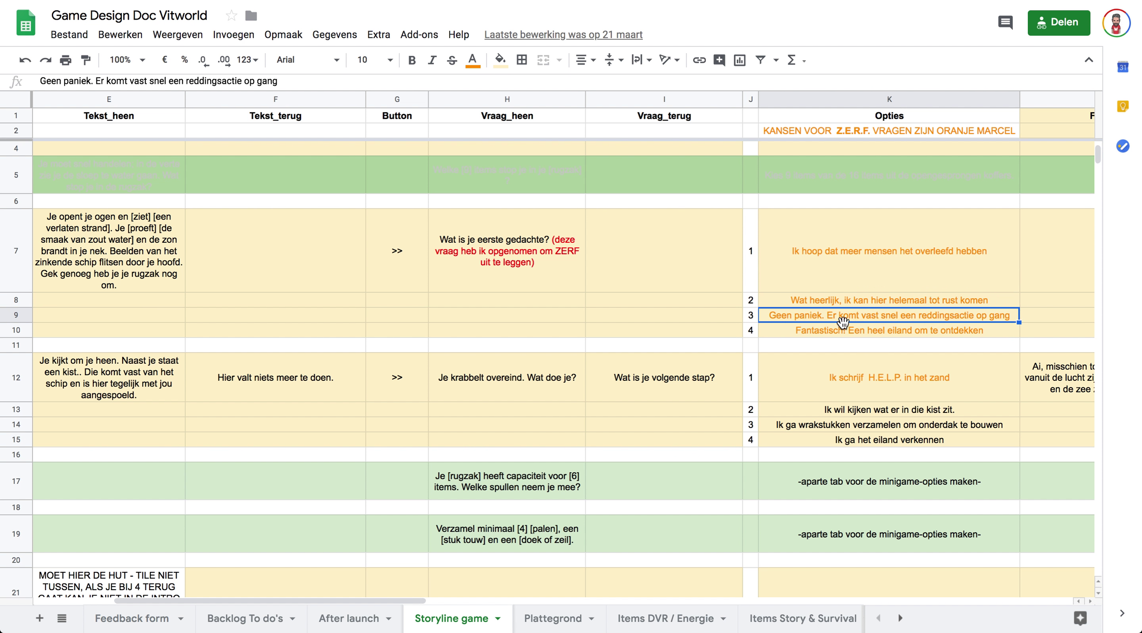
click(874, 333)
scroll(872, 329, right, 5)
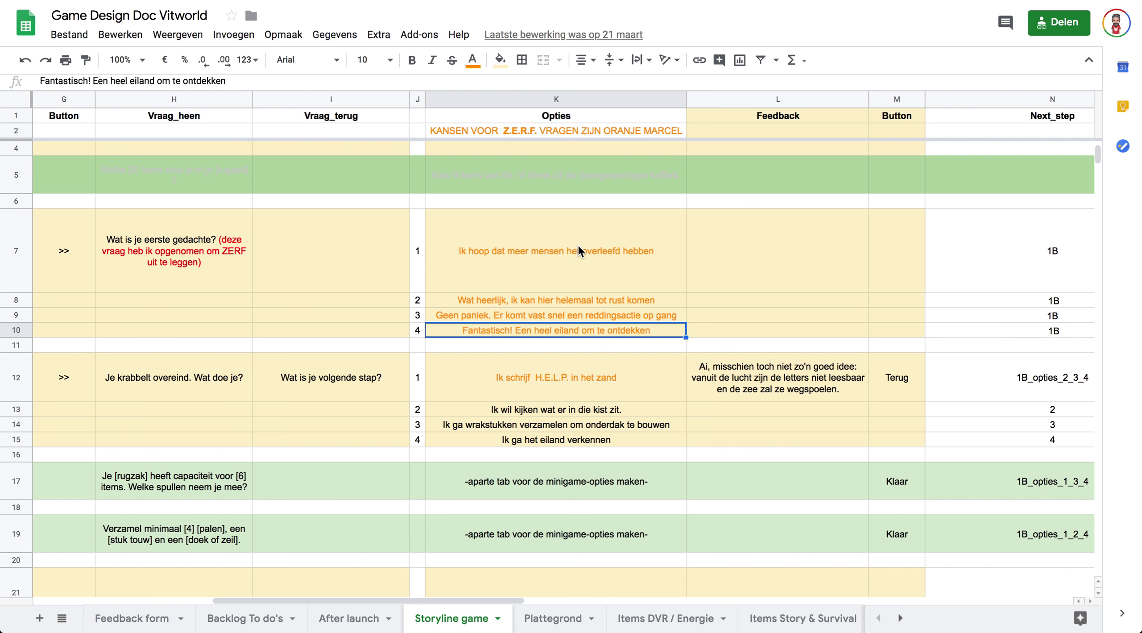
Review the storyline from beach02 through the Items kiezen minigames and on to the beach06 scene.
scroll(578, 242, left, 10)
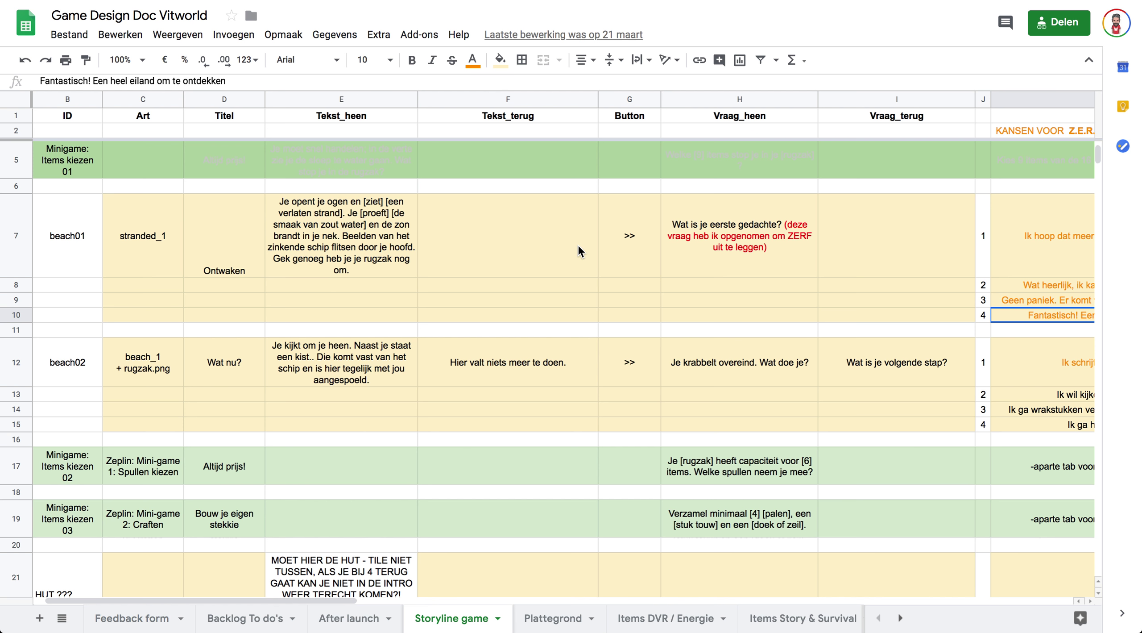
scroll(577, 243, down, 1)
scroll(331, 315, down, 2)
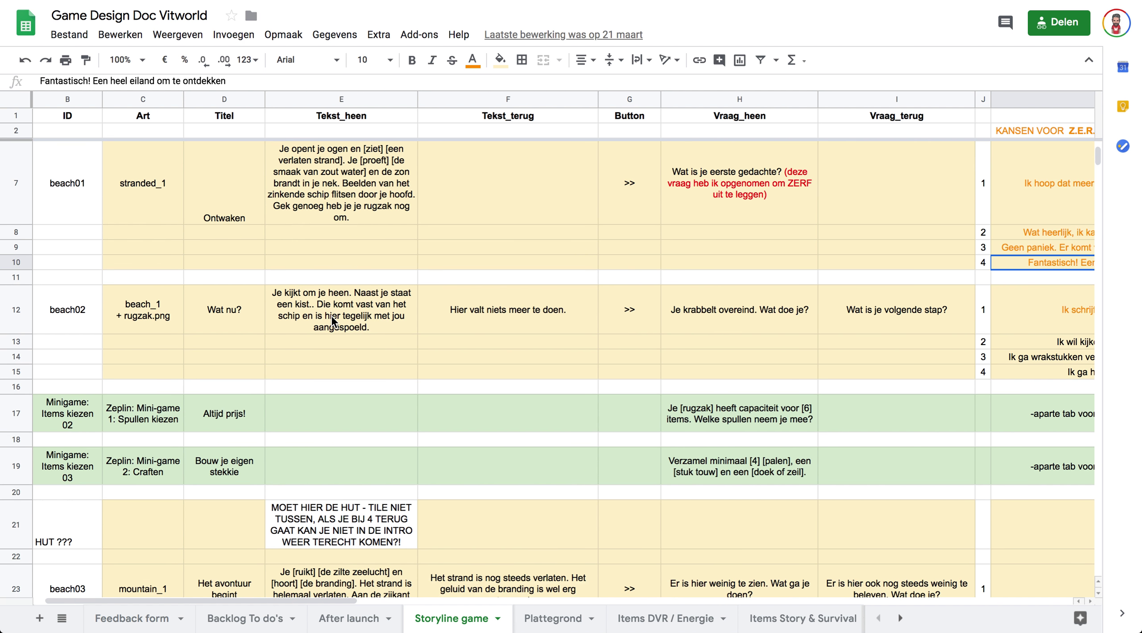
click(306, 325)
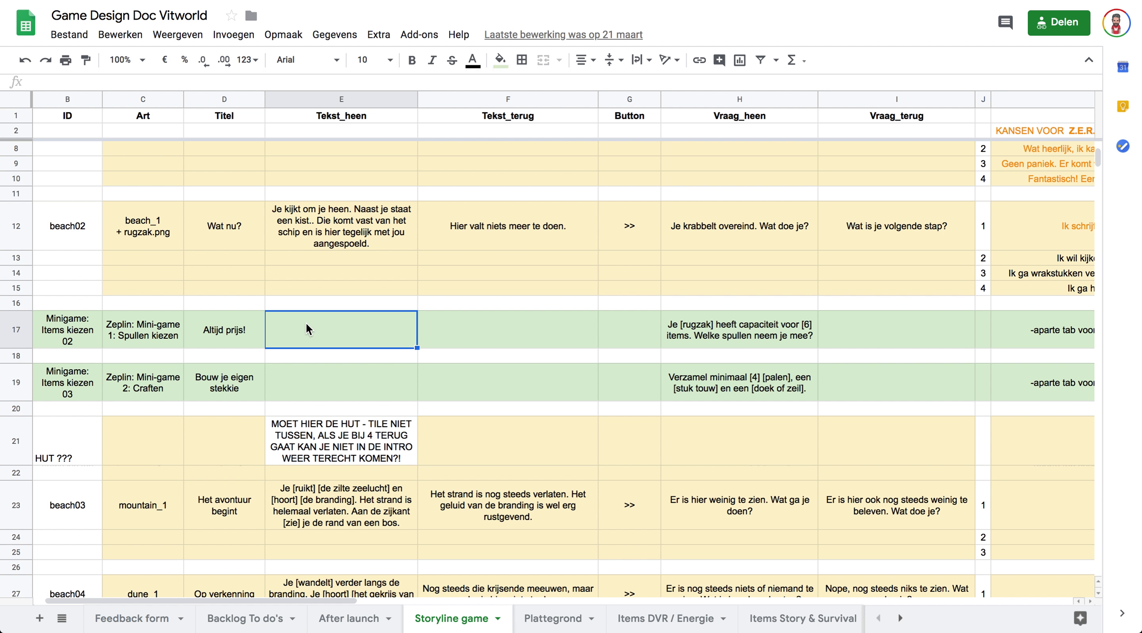
click(308, 391)
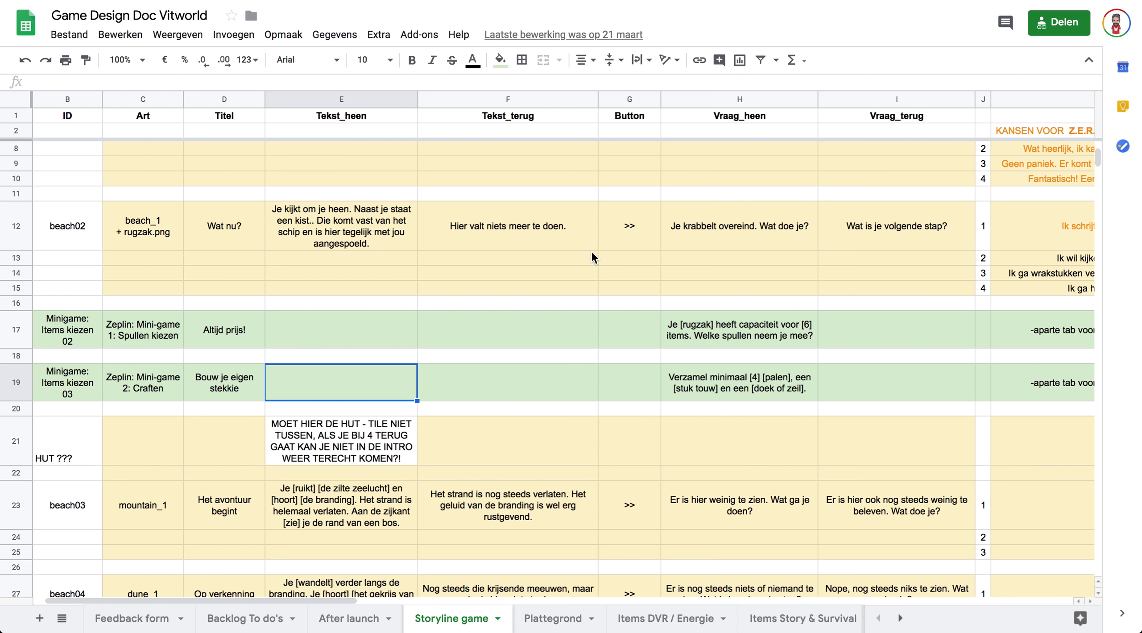
scroll(382, 373, down, 5)
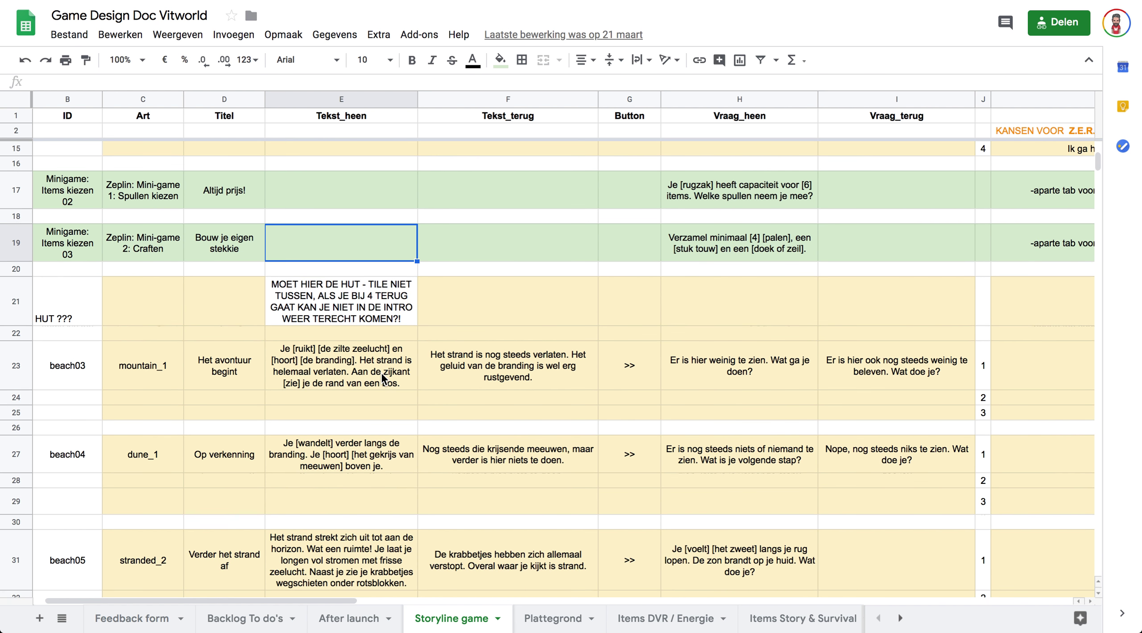
scroll(381, 371, down, 1)
click(220, 335)
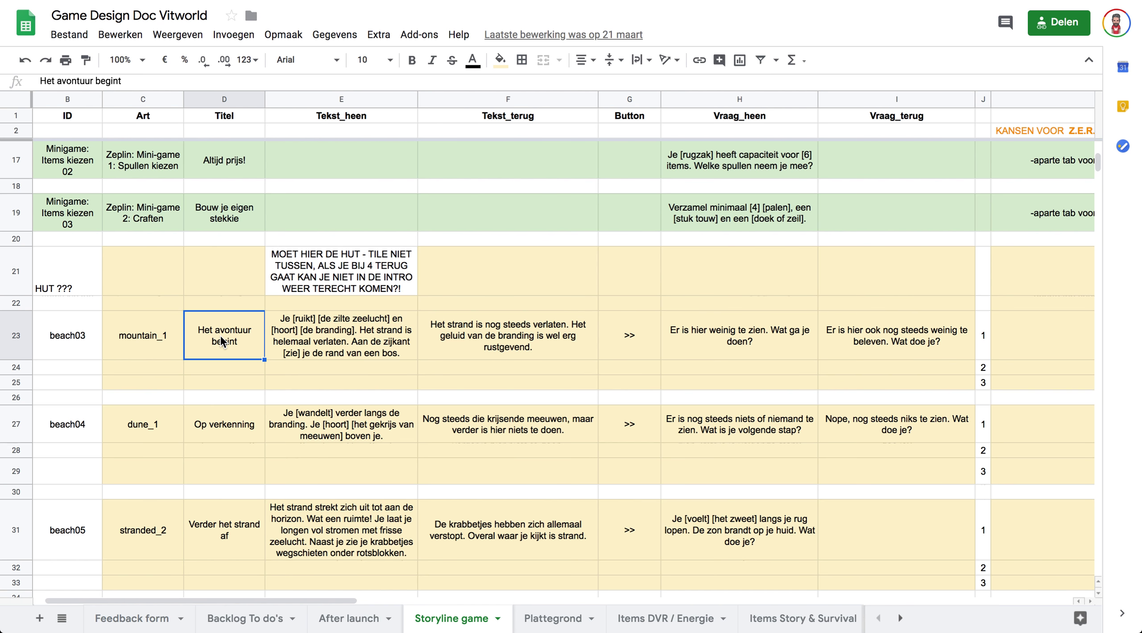
scroll(221, 336, down, 4)
scroll(222, 342, down, 2)
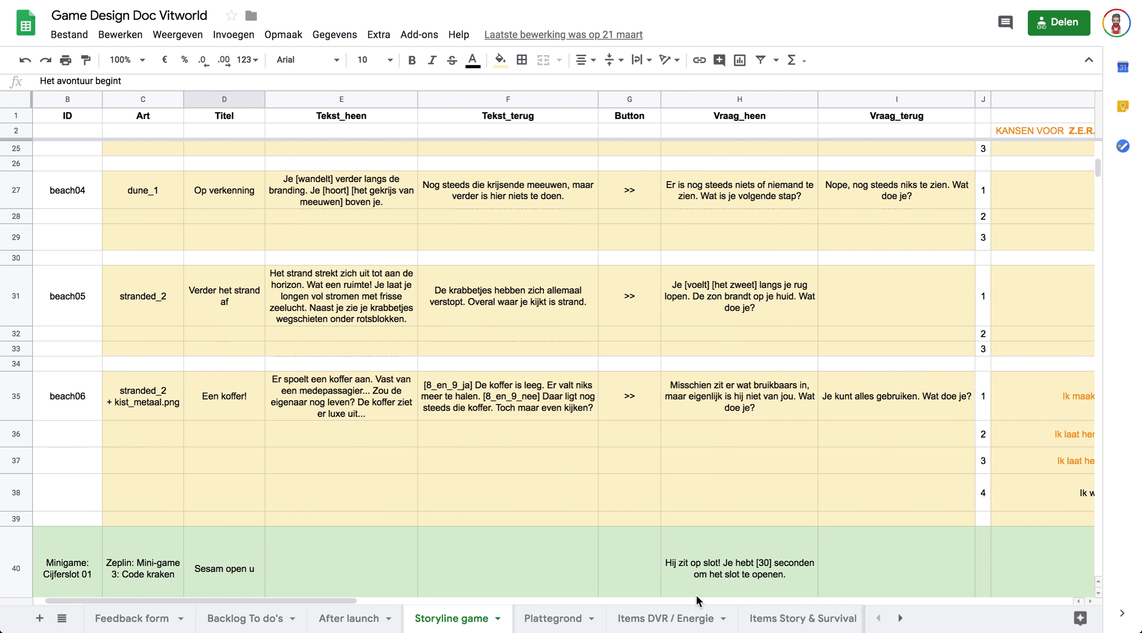
Open the Items DVR / Energie sheet and review the drink items and their descriptions under Drinken - (loot crates).
click(669, 620)
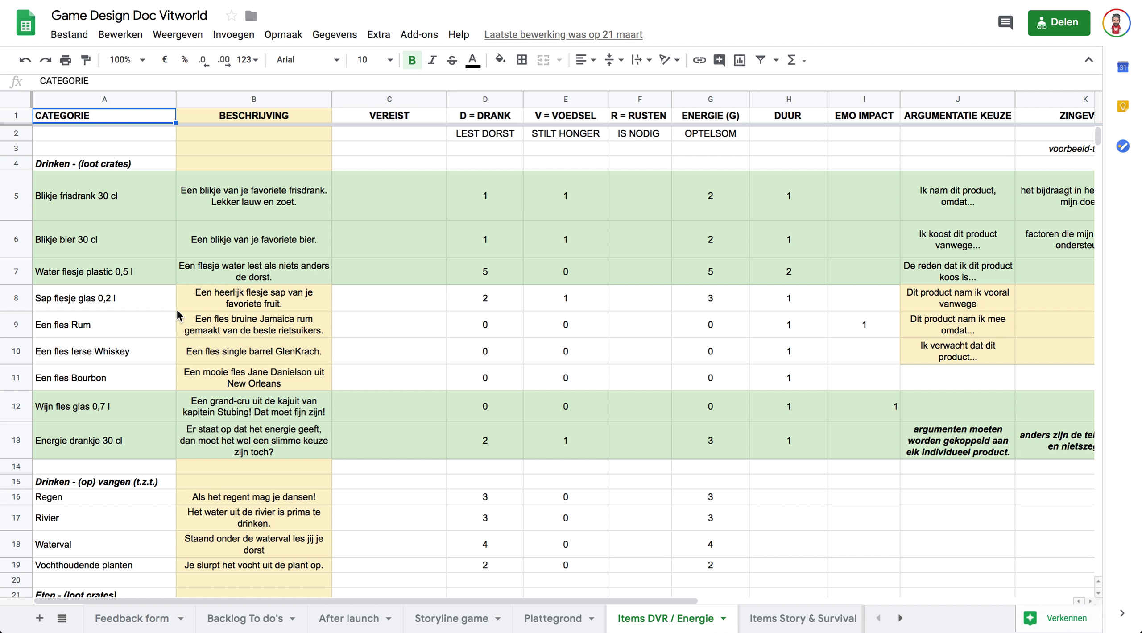
click(128, 308)
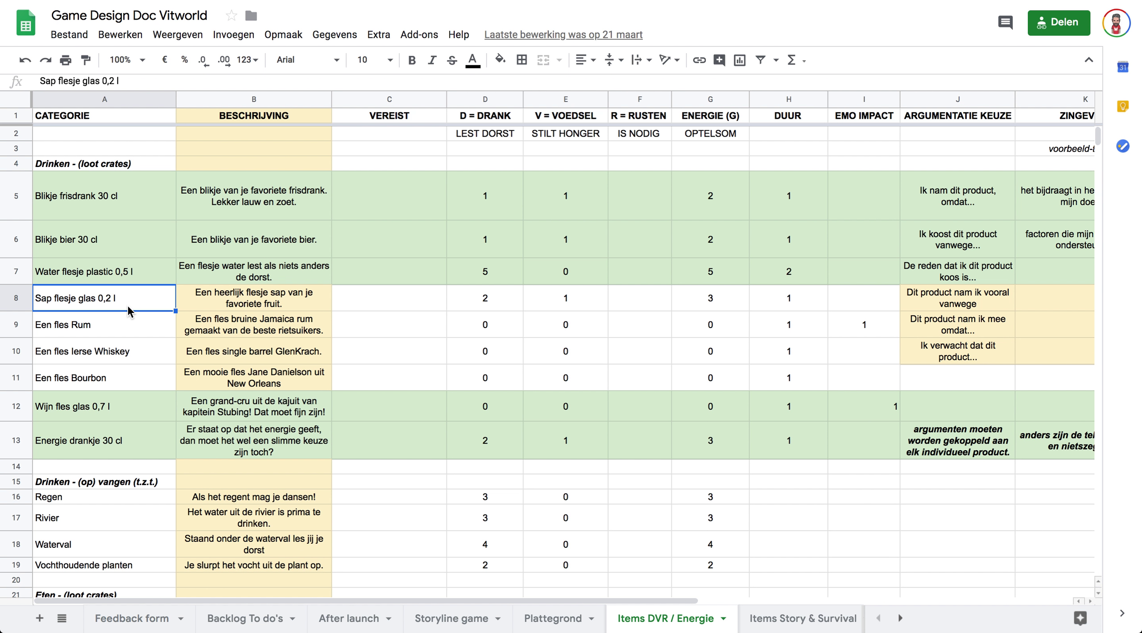
key(Up)
key(Up)
key(Up)
key(Right)
key(Down)
key(Down)
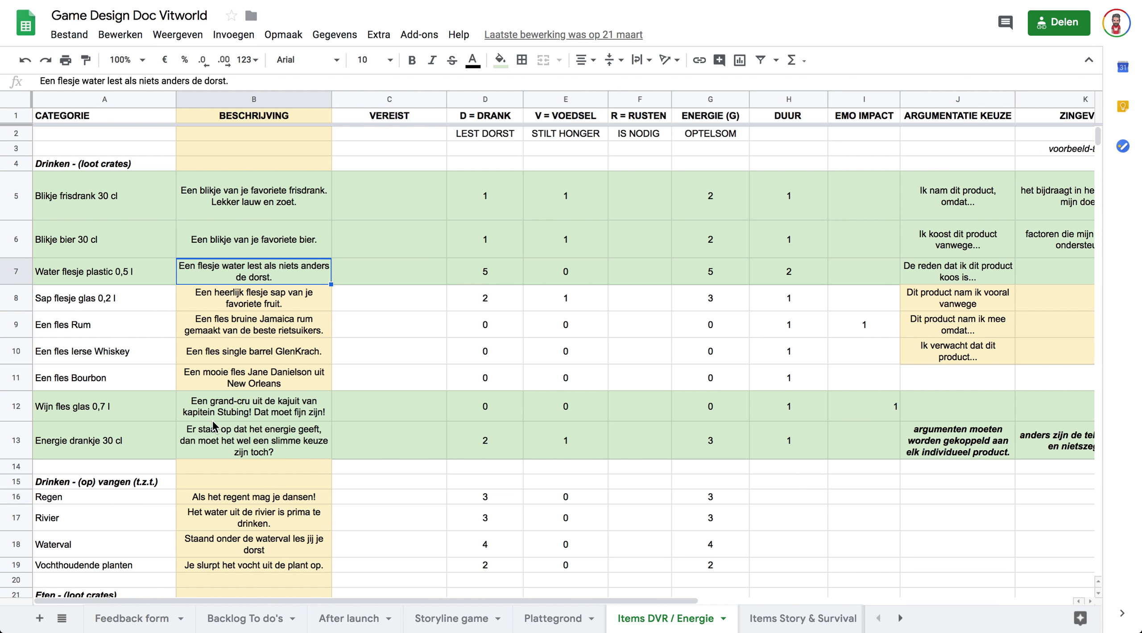
click(230, 417)
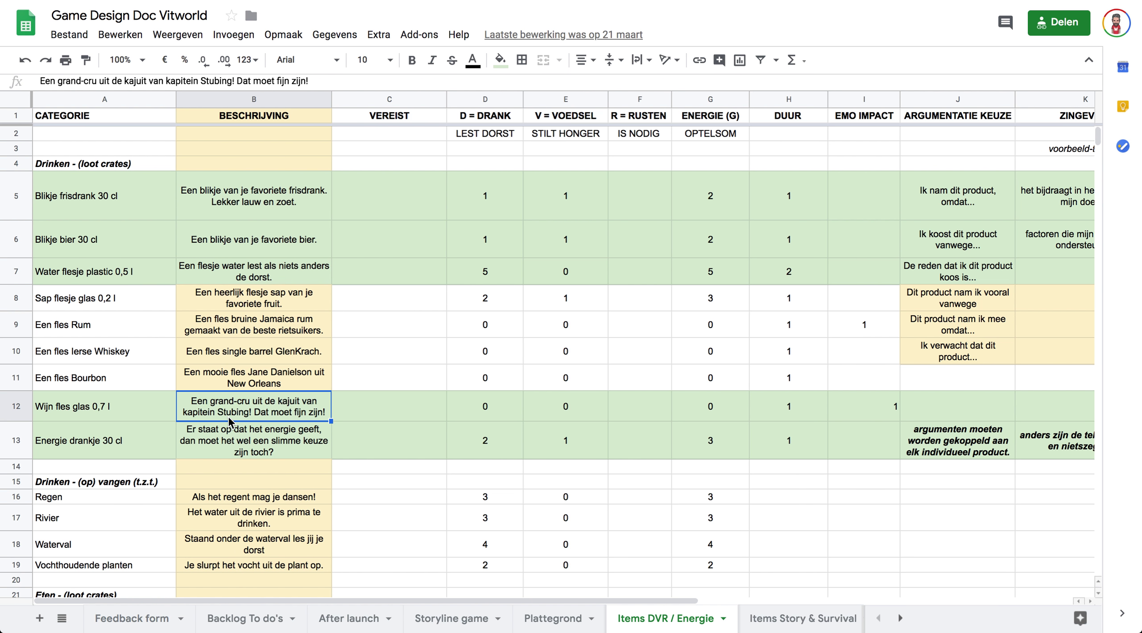
Review the descriptions of the Energie drankje 30 cl and Wijn fles glas 0,7 l drink items.
click(228, 446)
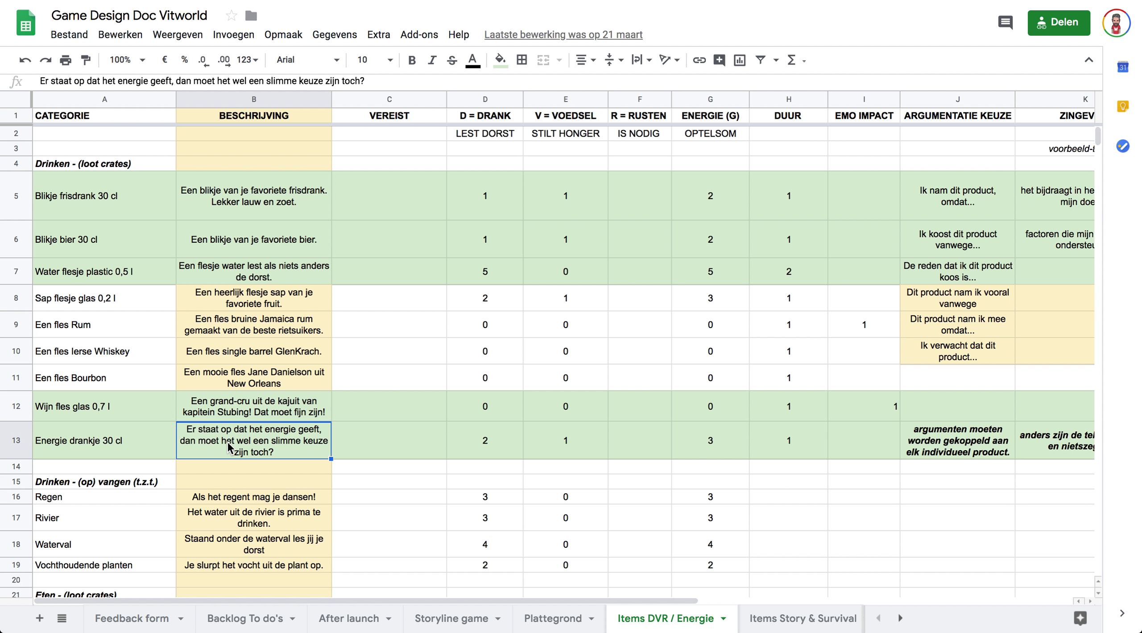
click(117, 415)
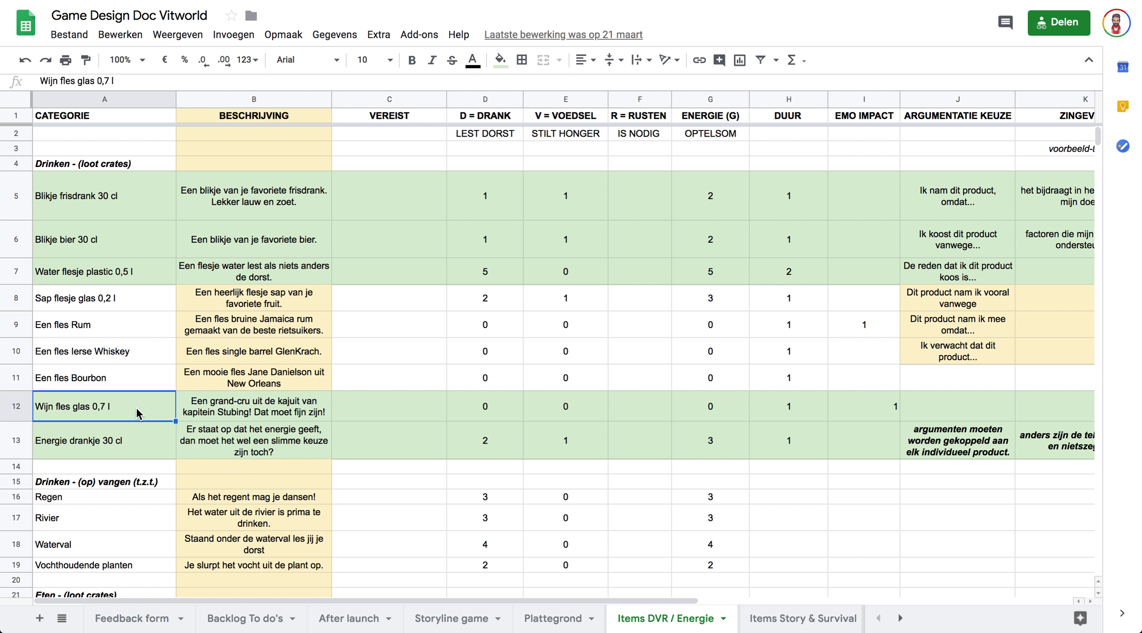
click(235, 413)
click(130, 408)
Review the food items under Eten - (loot crates), including the Energiereep and Zak chips descriptions.
scroll(130, 408, down, 1)
scroll(302, 404, down, 3)
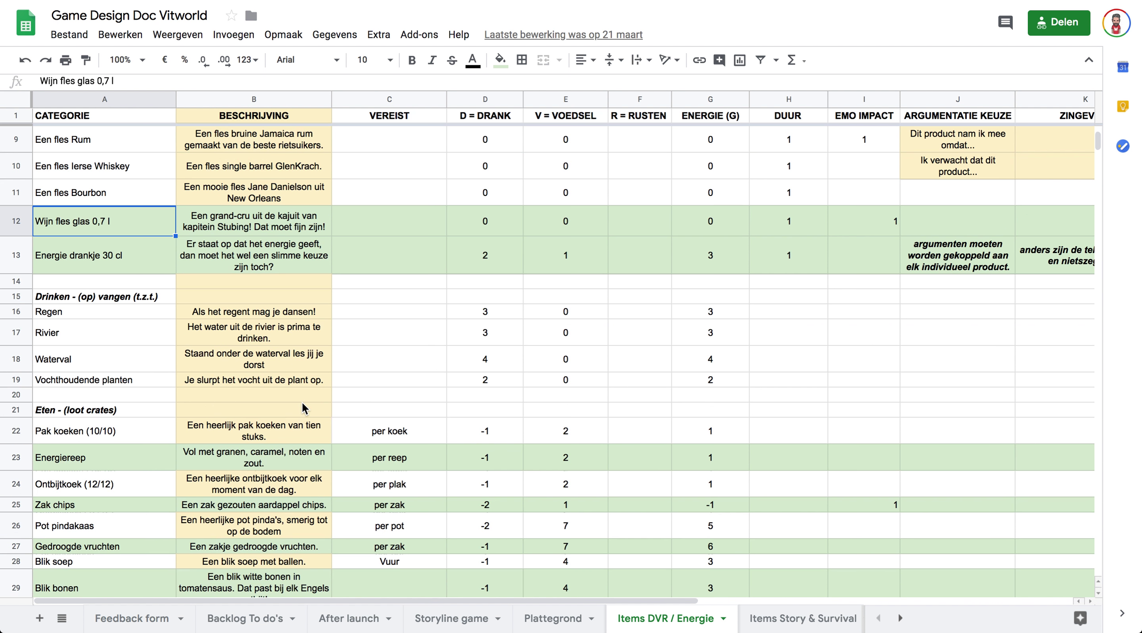
scroll(301, 400, down, 1)
click(223, 404)
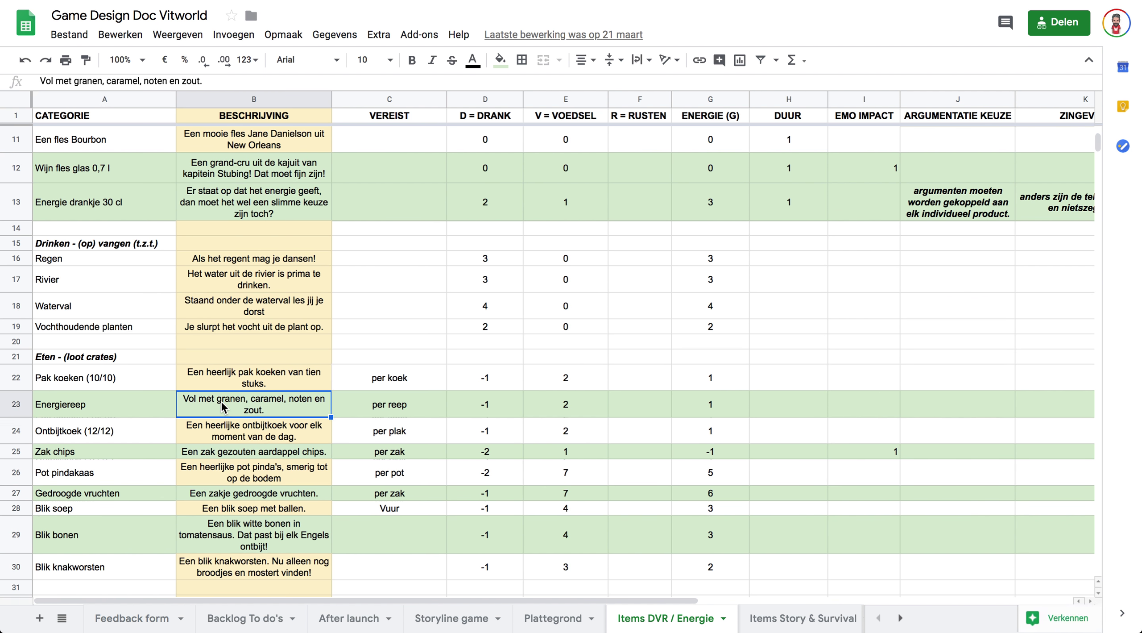
click(275, 451)
scroll(277, 449, down, 3)
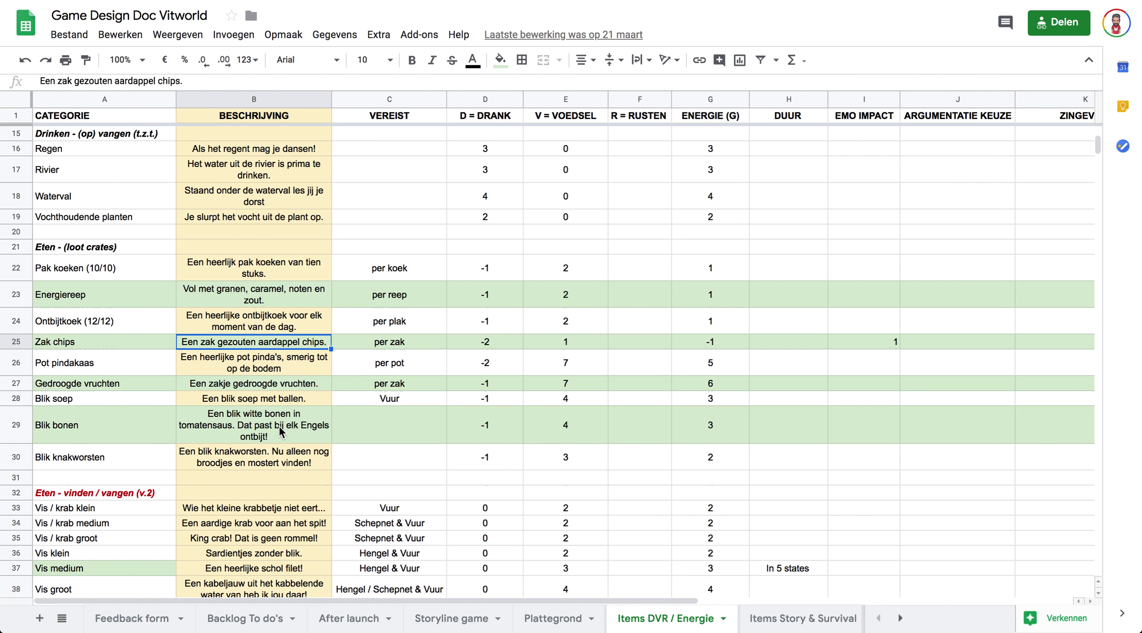
Inspect the Energiereep's drink, food, rest and total energy cells.
click(483, 301)
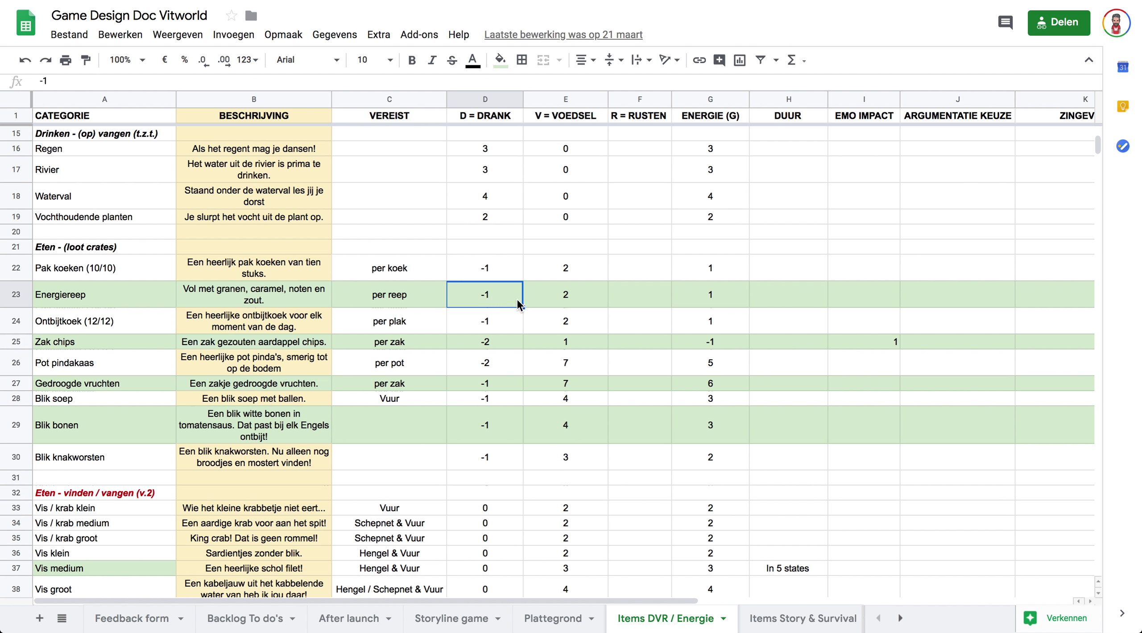
click(566, 299)
click(629, 301)
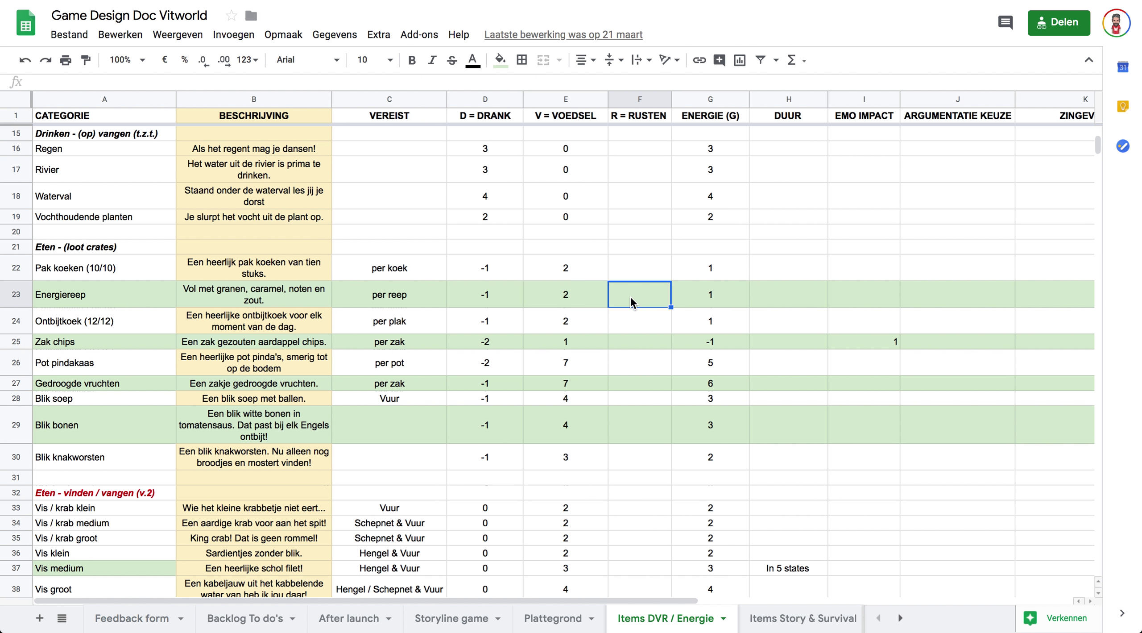
click(712, 308)
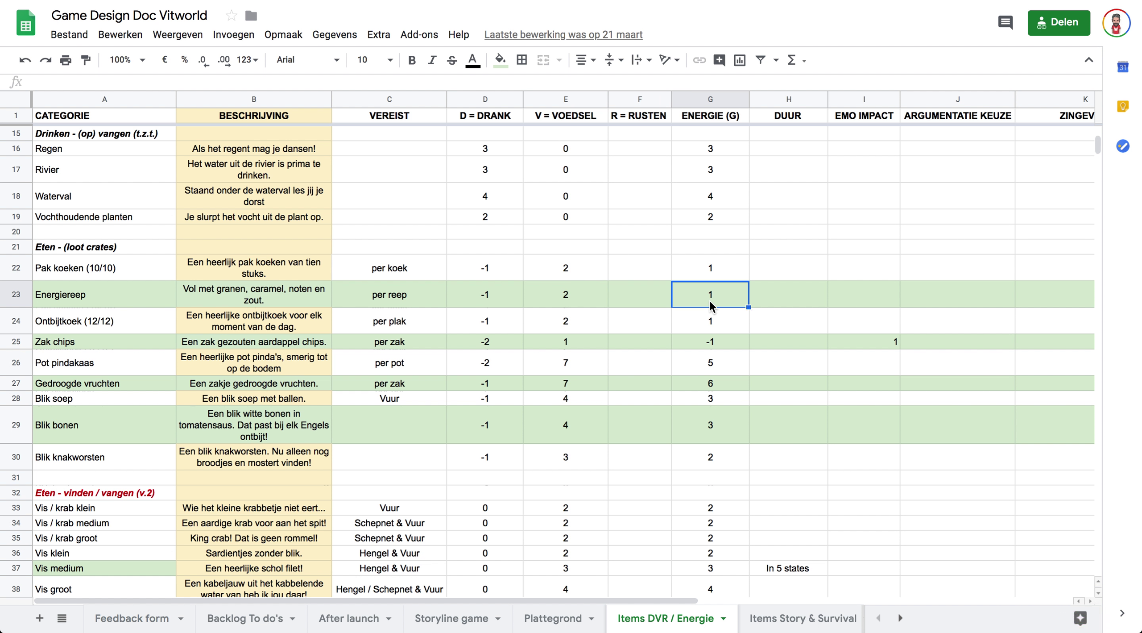
Open the Items Story & Survival sheet and review the Rugzak's description and the luggage label items.
click(793, 617)
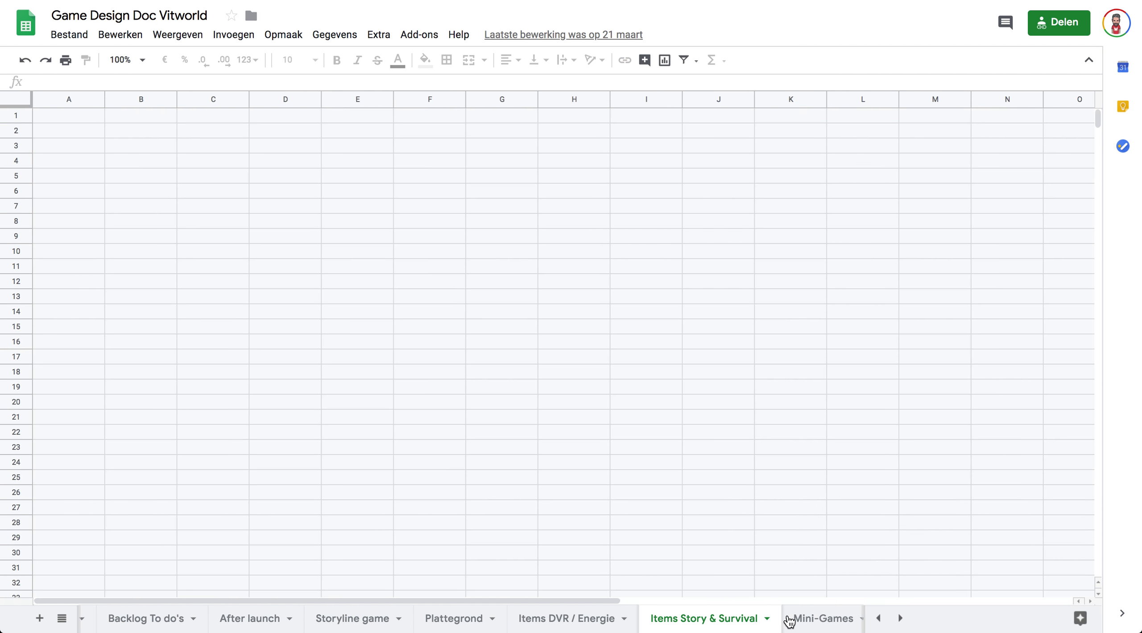
click(131, 257)
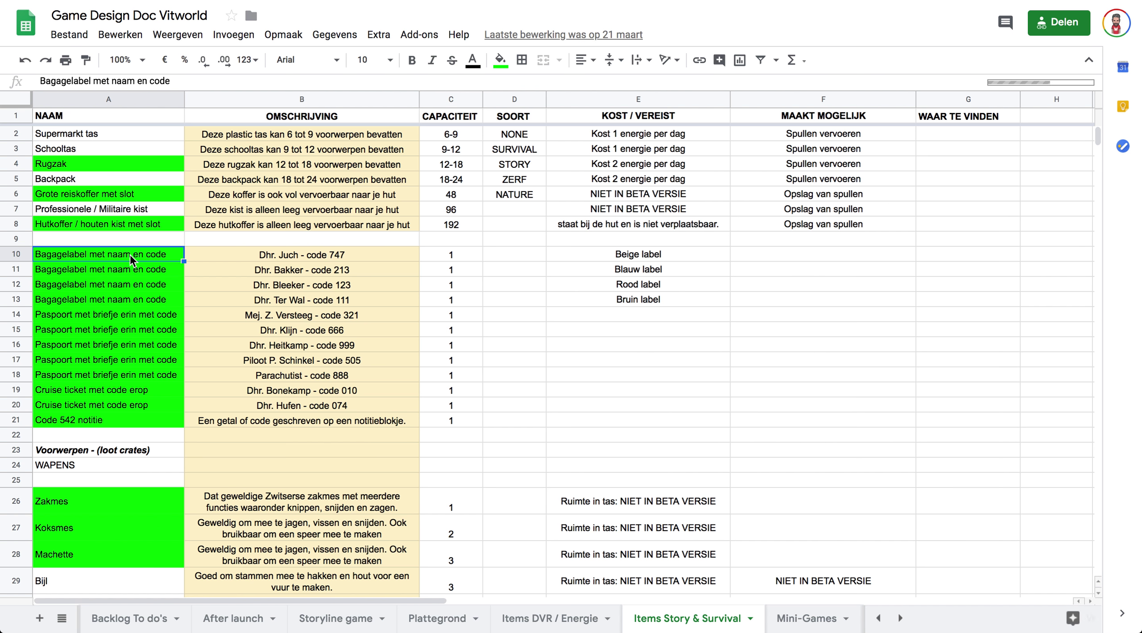
click(106, 164)
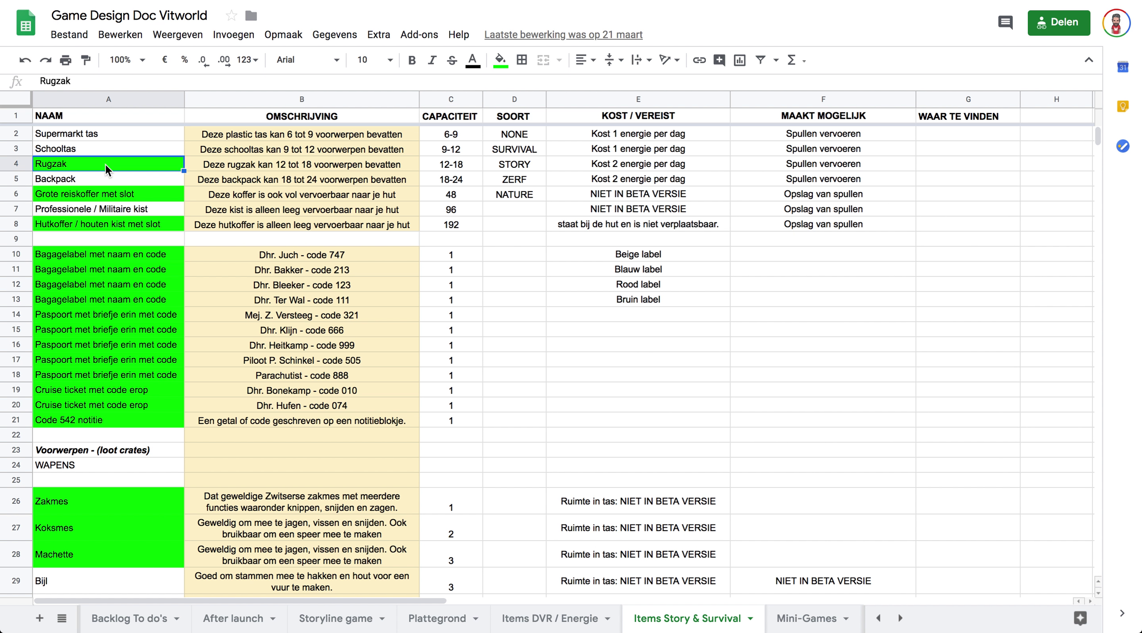
click(226, 164)
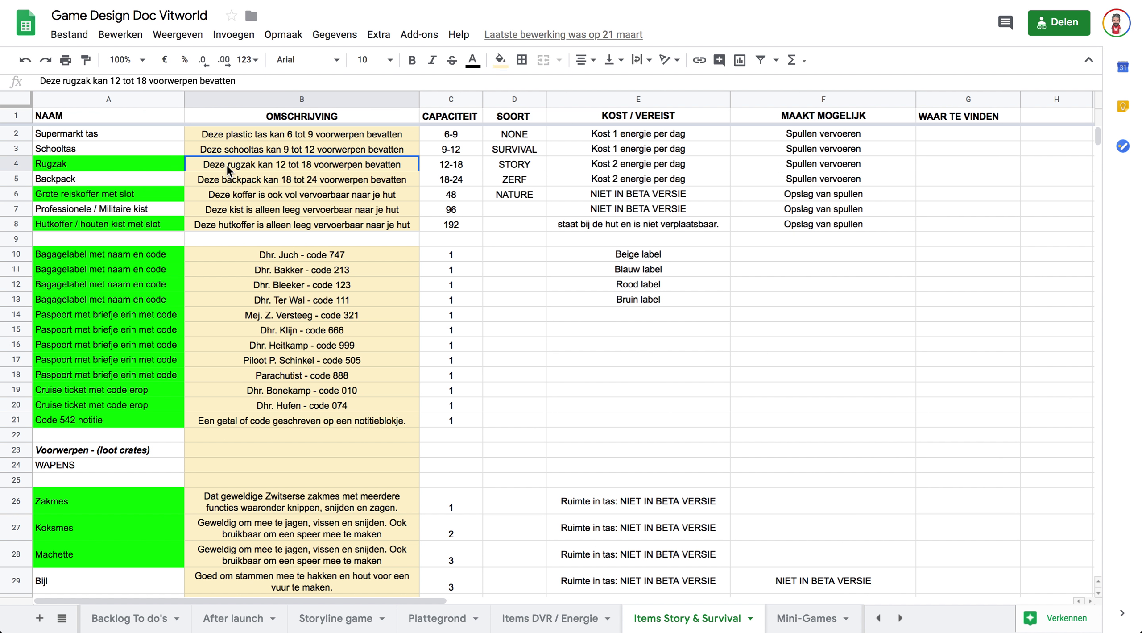
click(127, 263)
Review the Zakmes and Koksmes weapons and the Zaklamp's description, Kost / Vereist and Maakt mogelijk cells.
scroll(128, 263, down, 3)
click(107, 419)
click(103, 439)
scroll(103, 439, down, 5)
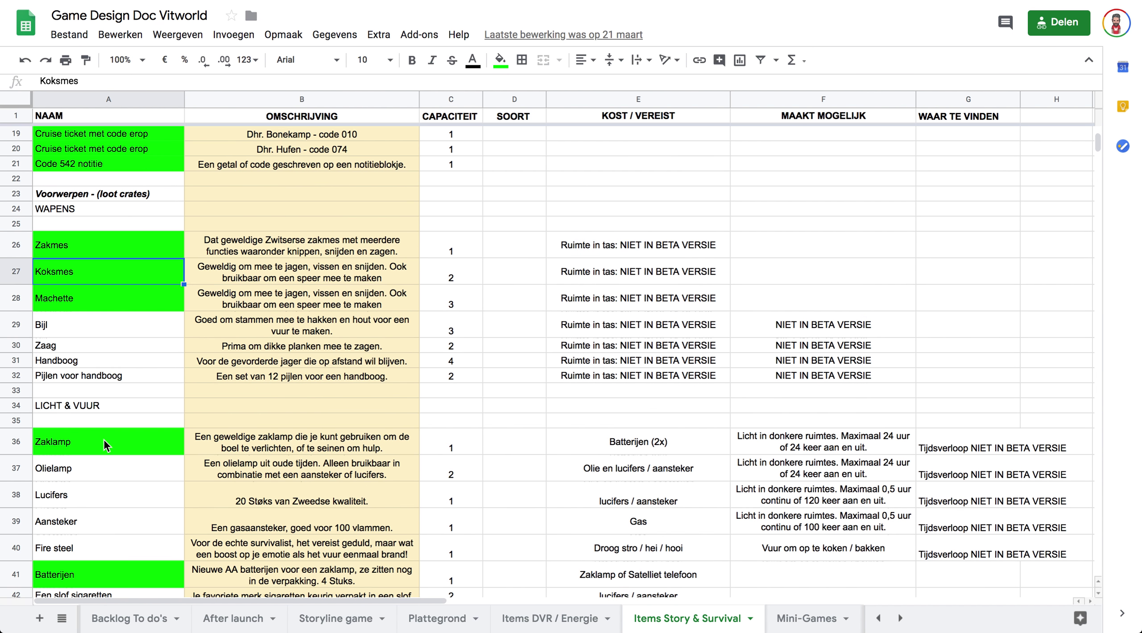
click(103, 439)
click(314, 430)
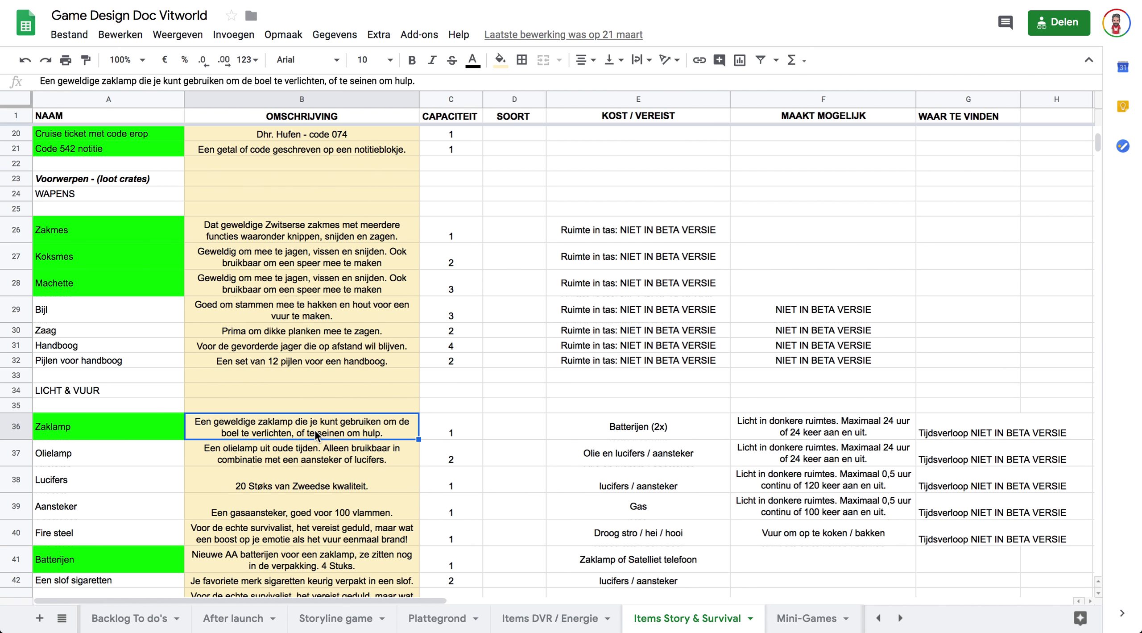
click(628, 428)
click(774, 425)
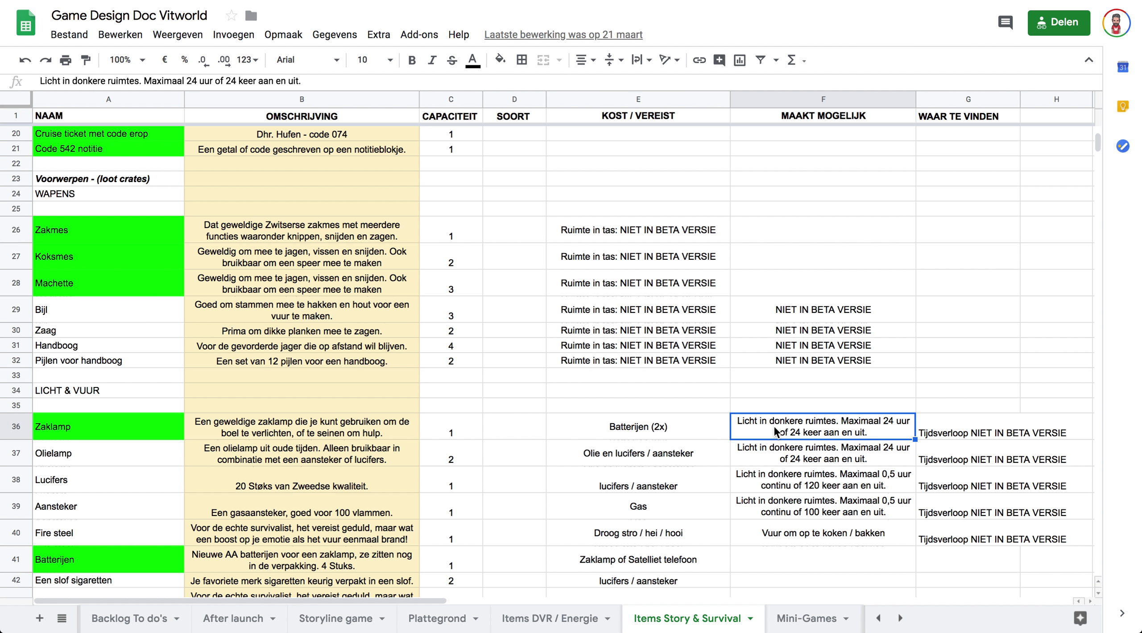
Review the remaining Licht & Vuur items and the Overig items, including the Theedoek, down to Voorwerpen - (vinden).
scroll(773, 425, down, 2)
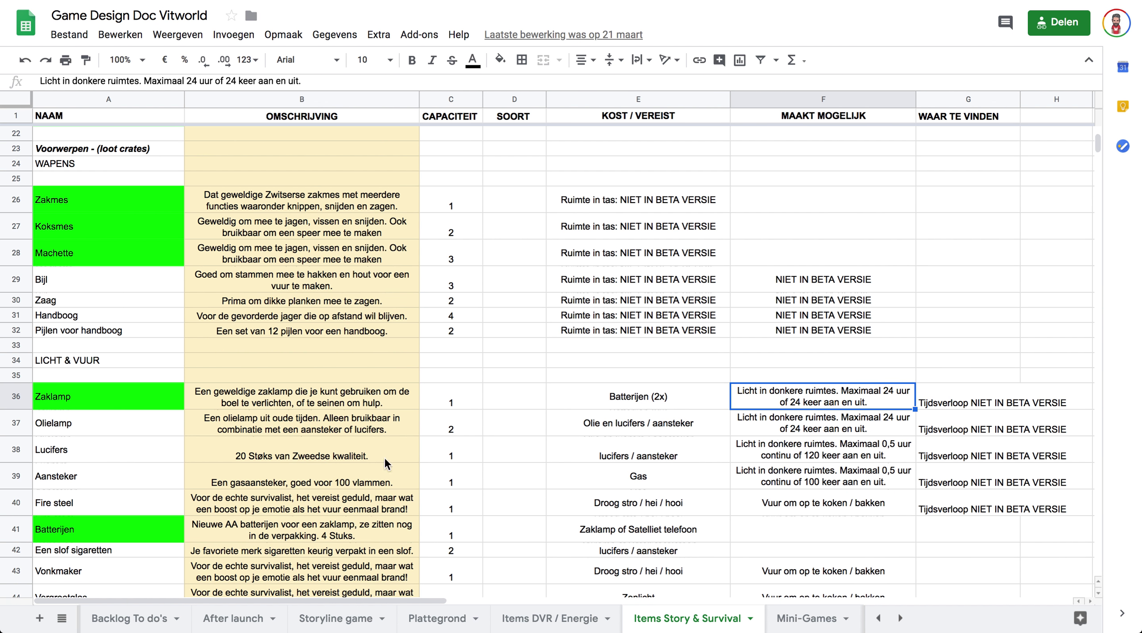
scroll(299, 480, down, 4)
scroll(300, 480, down, 2)
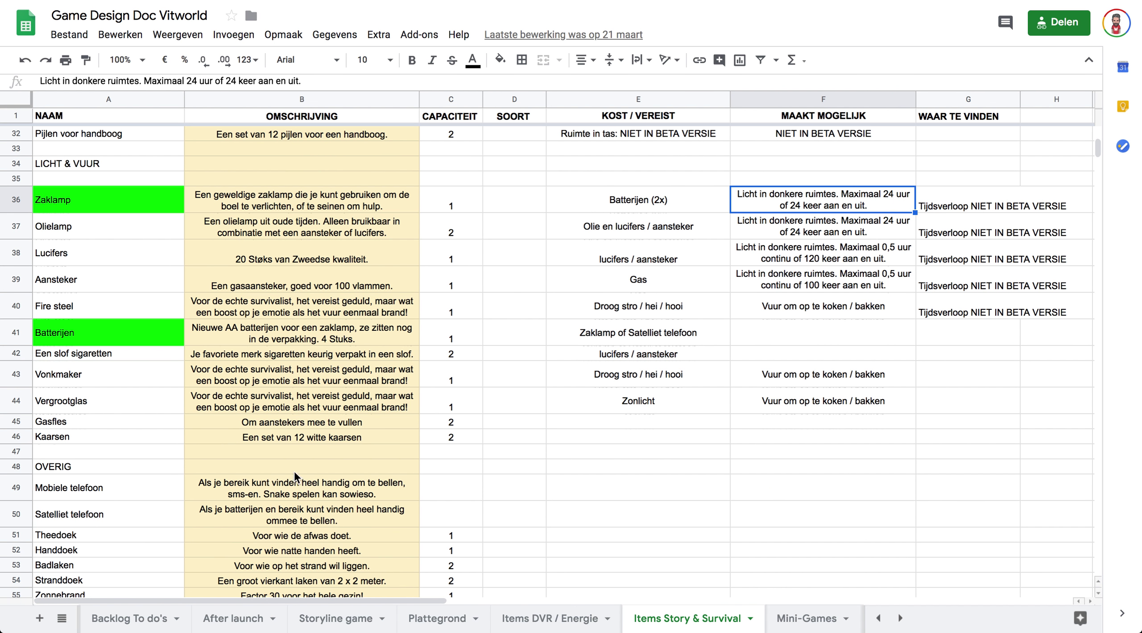
scroll(228, 341, down, 5)
click(79, 344)
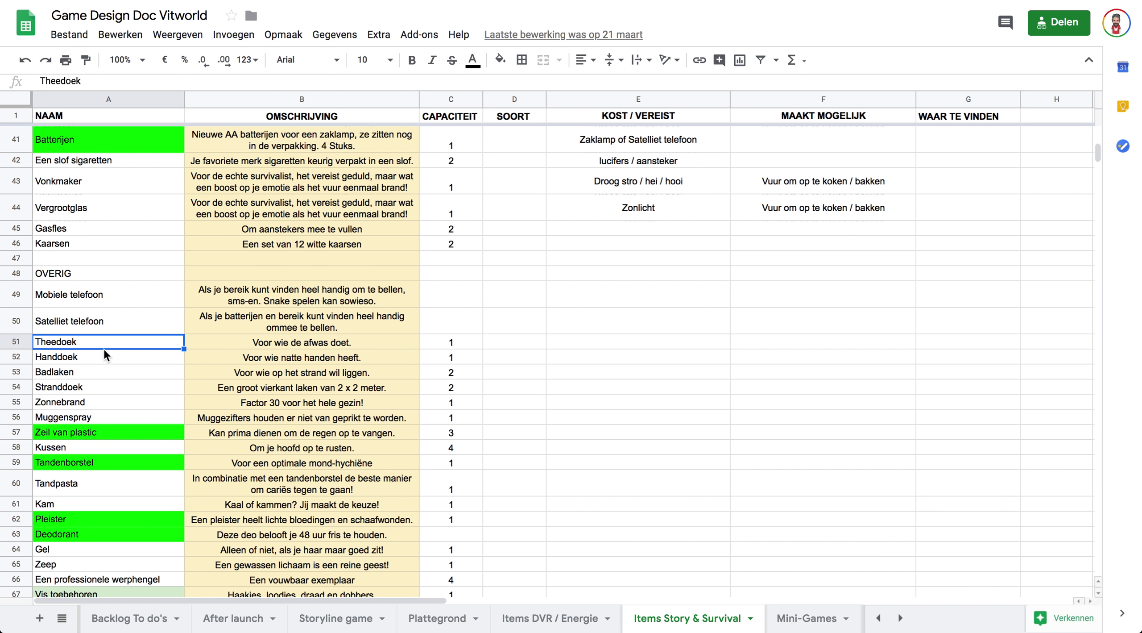
click(262, 343)
click(433, 353)
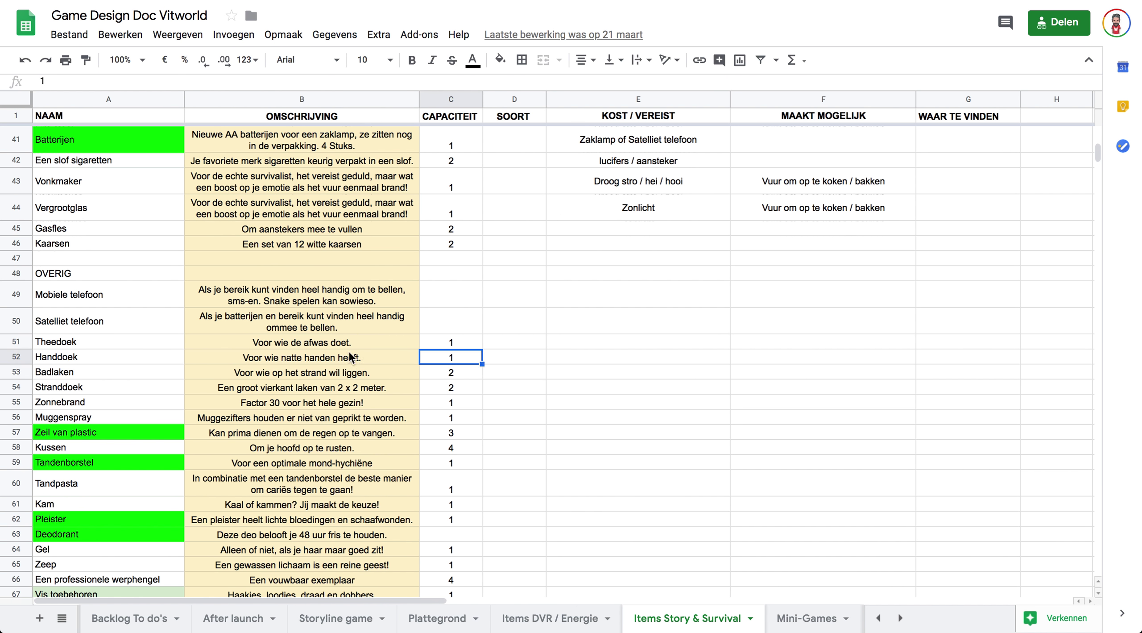
scroll(288, 363, down, 2)
scroll(288, 363, down, 1)
scroll(376, 282, down, 6)
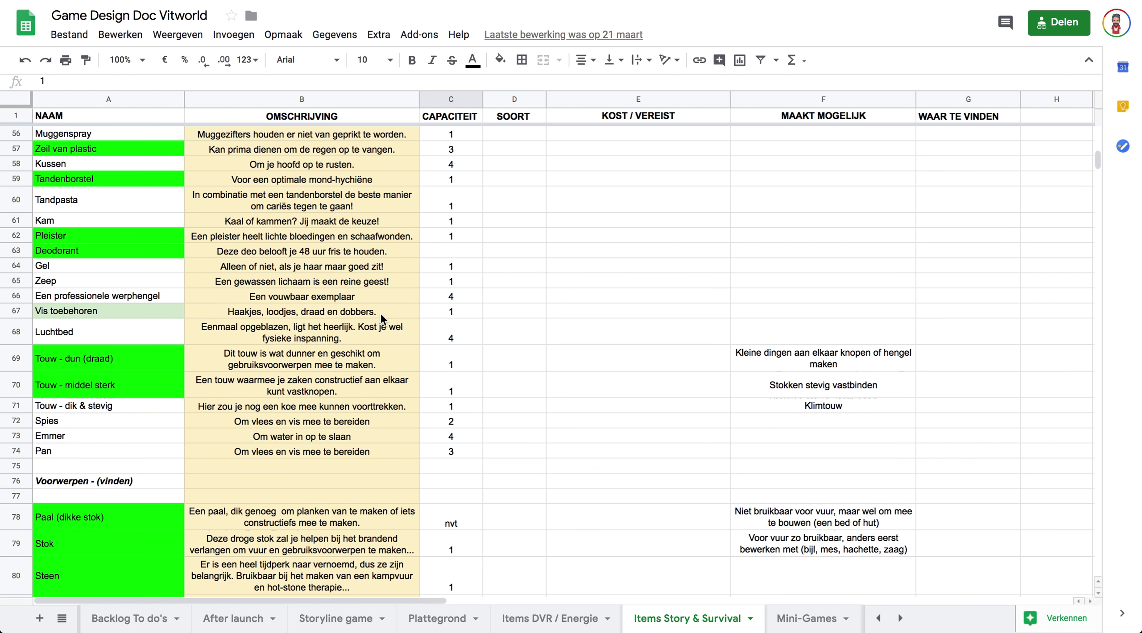
Open the Mini-Games sheet and review the crafting requirements for the Vuur, Werkbank, Hangmat and Bed.
click(810, 620)
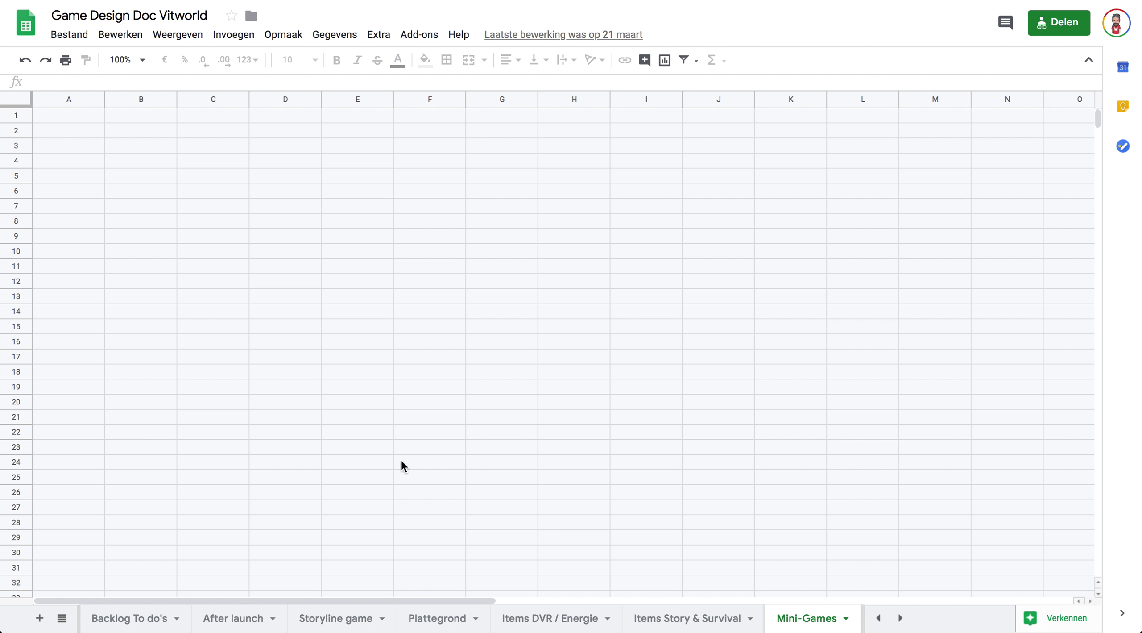
click(96, 240)
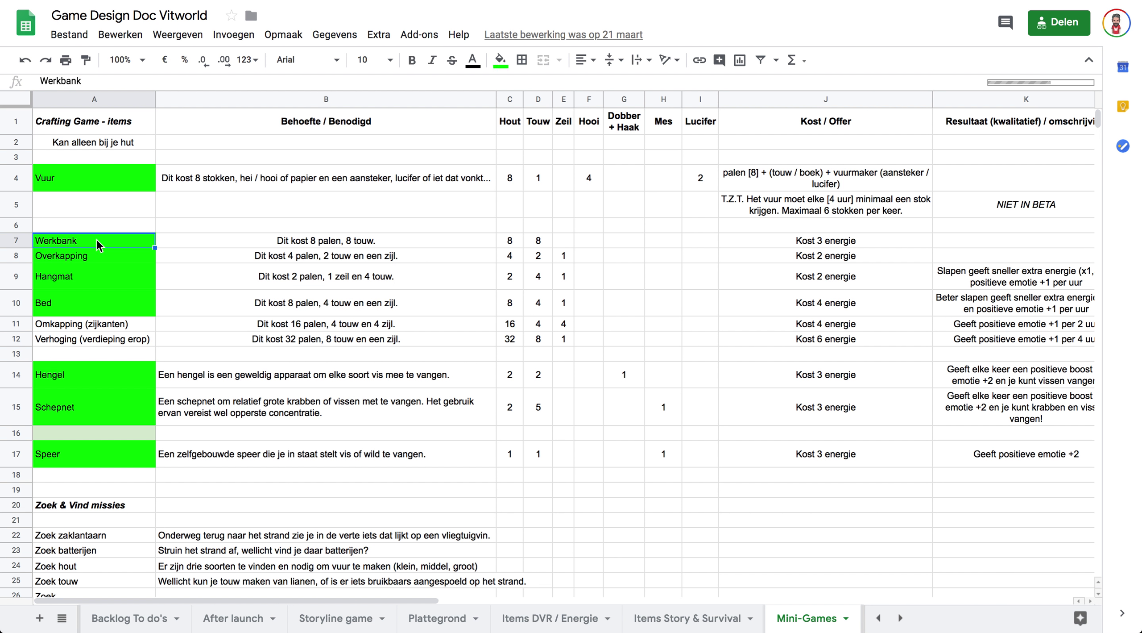
click(237, 179)
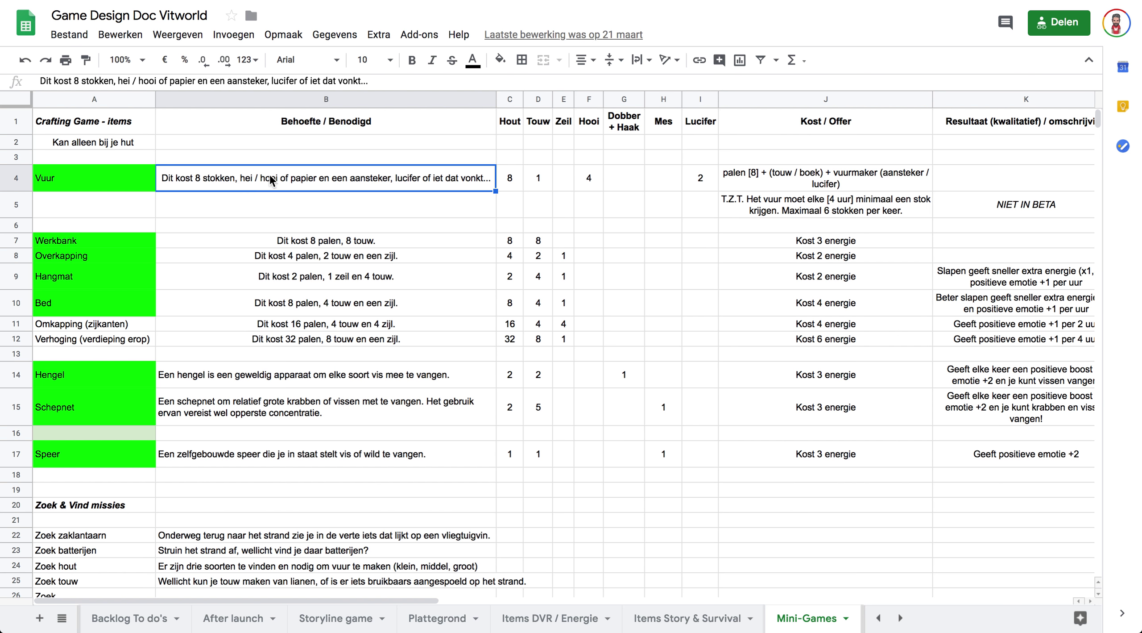
click(305, 245)
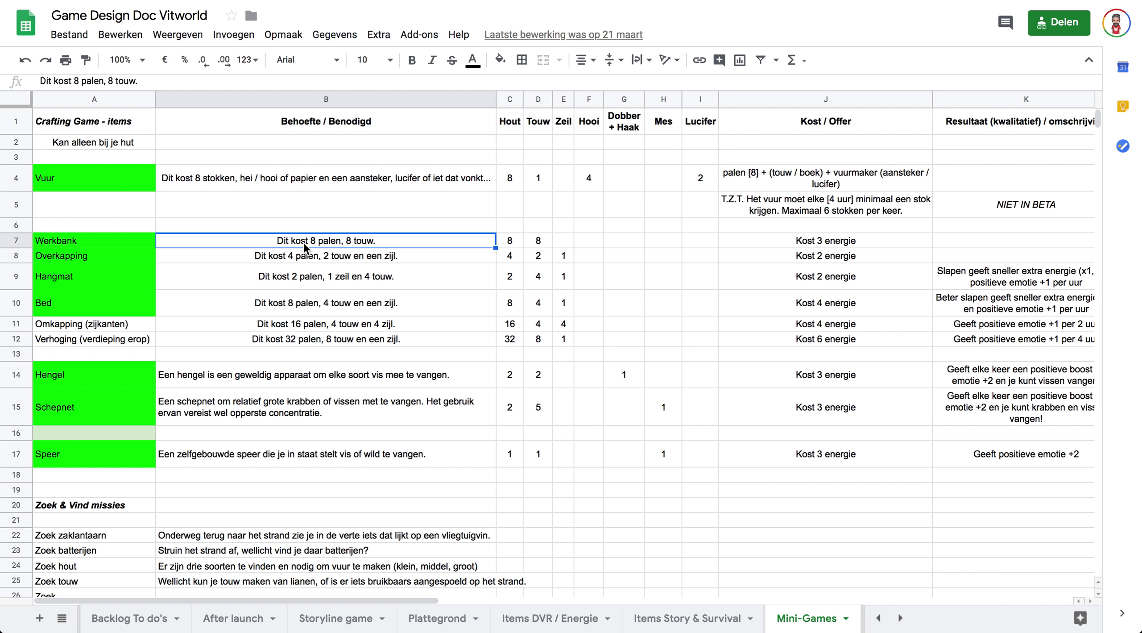
click(91, 243)
click(78, 278)
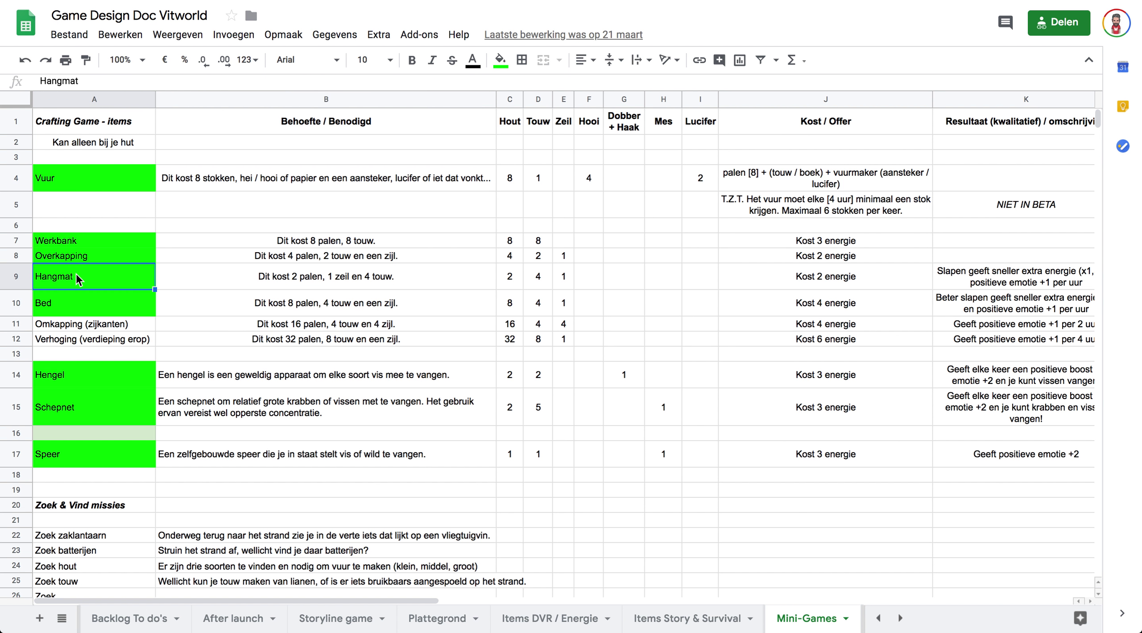
click(235, 283)
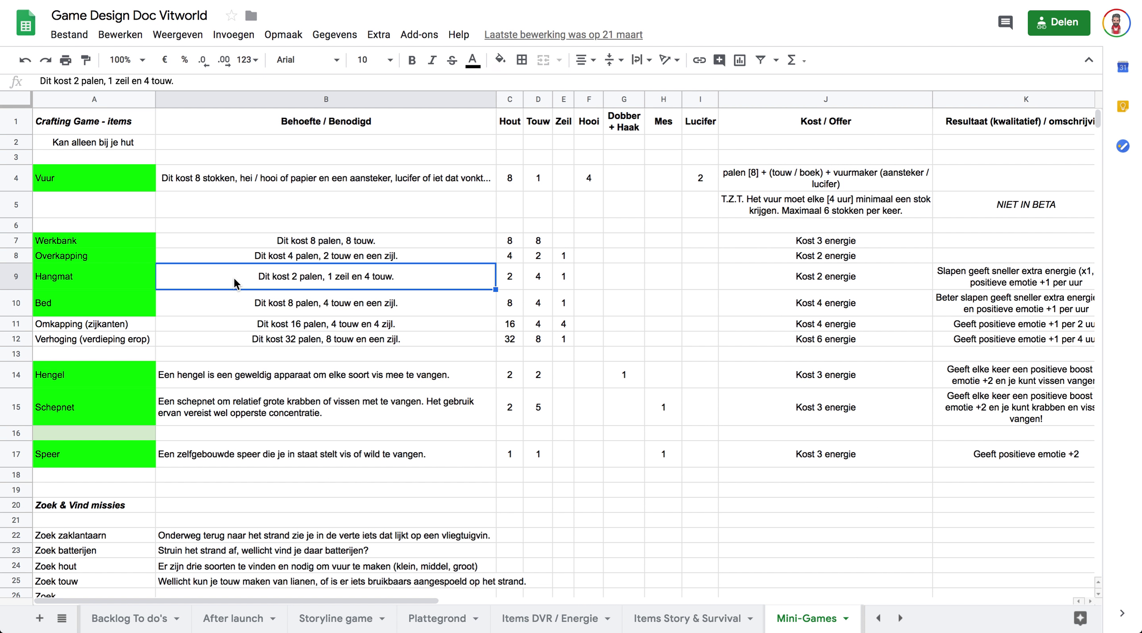
click(280, 307)
Inspect the Hengel crafting item's name and description.
click(132, 369)
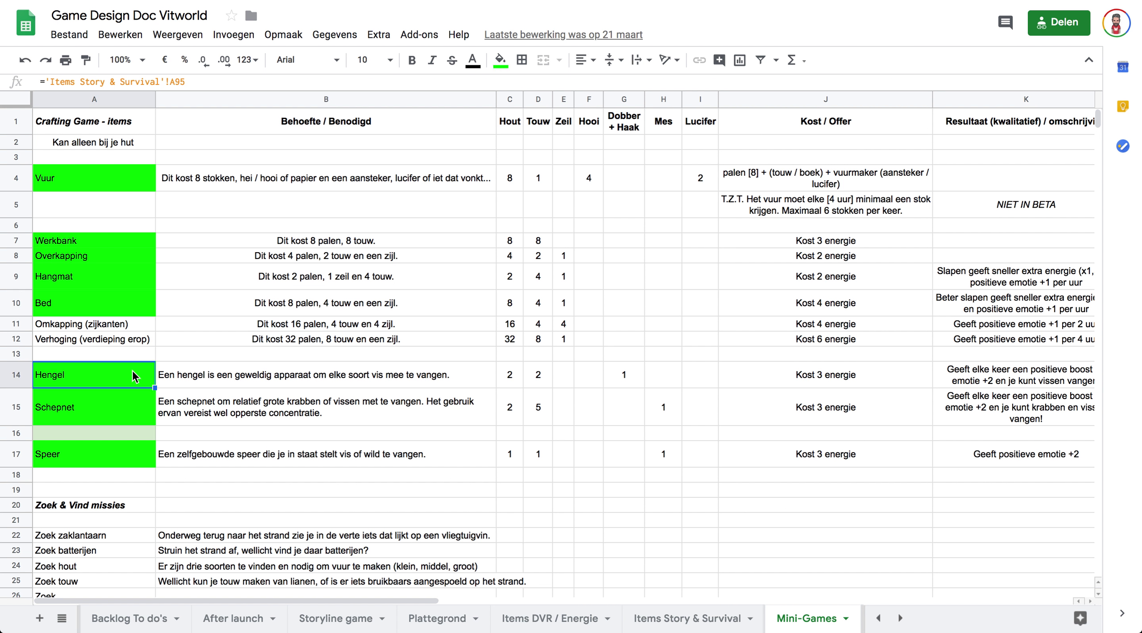
scroll(132, 369, down, 2)
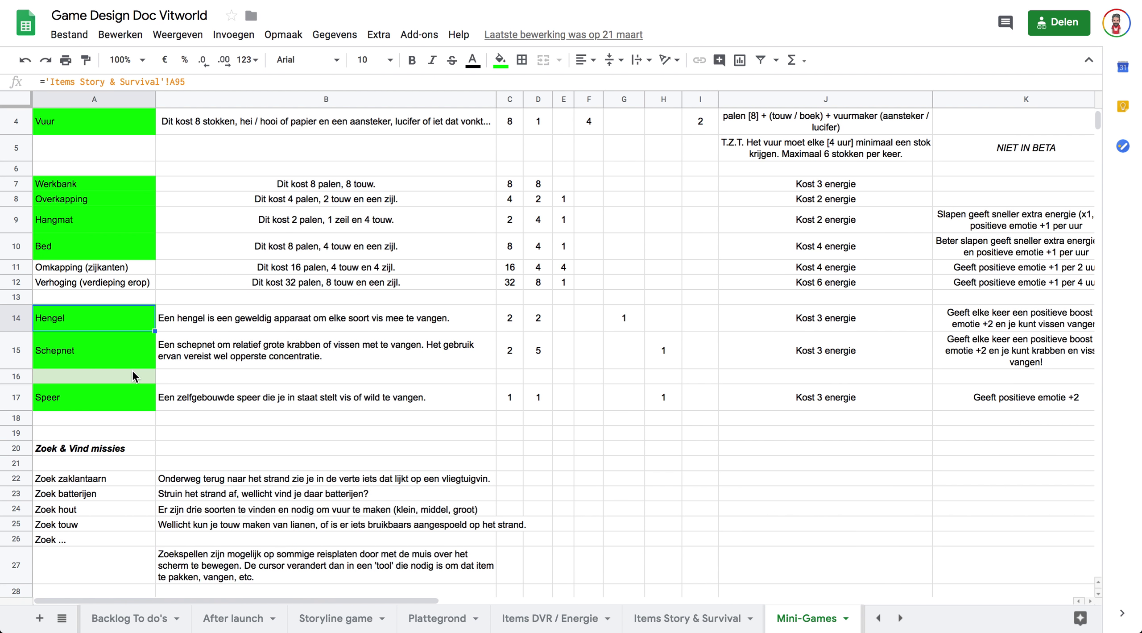
click(232, 319)
Review the Zoek & Vind missies for the zaklantaarn, batterijen, hout and touw.
scroll(232, 316, down, 4)
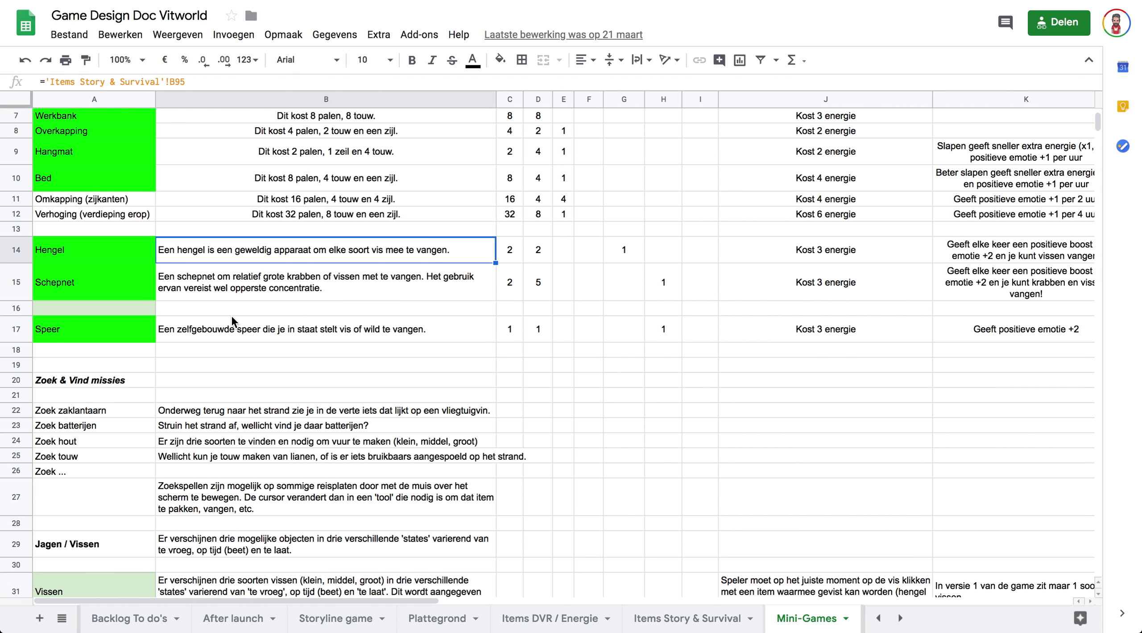
click(109, 330)
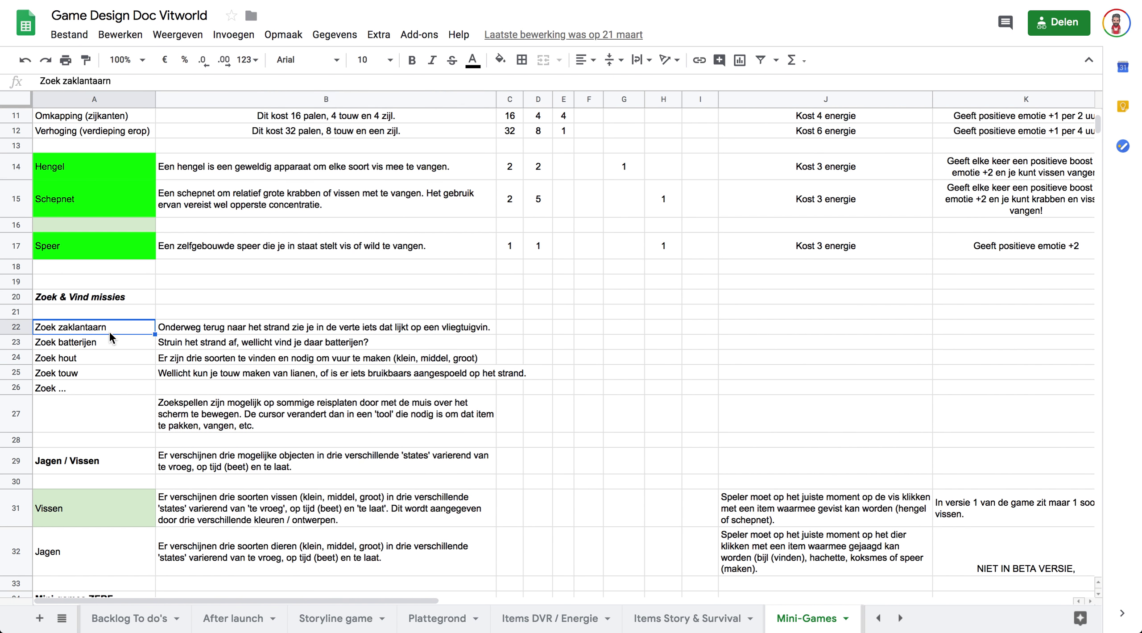
click(90, 343)
click(82, 356)
click(85, 374)
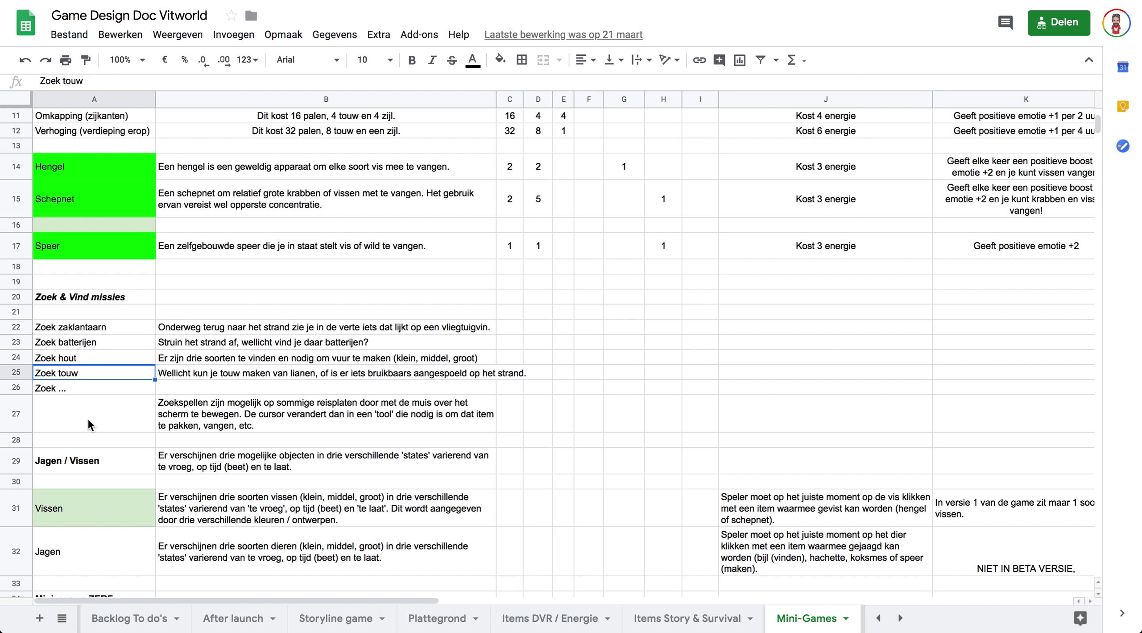
Review the Vissen mini-game and the entries below it through Code kraken.
click(84, 505)
scroll(84, 505, down, 1)
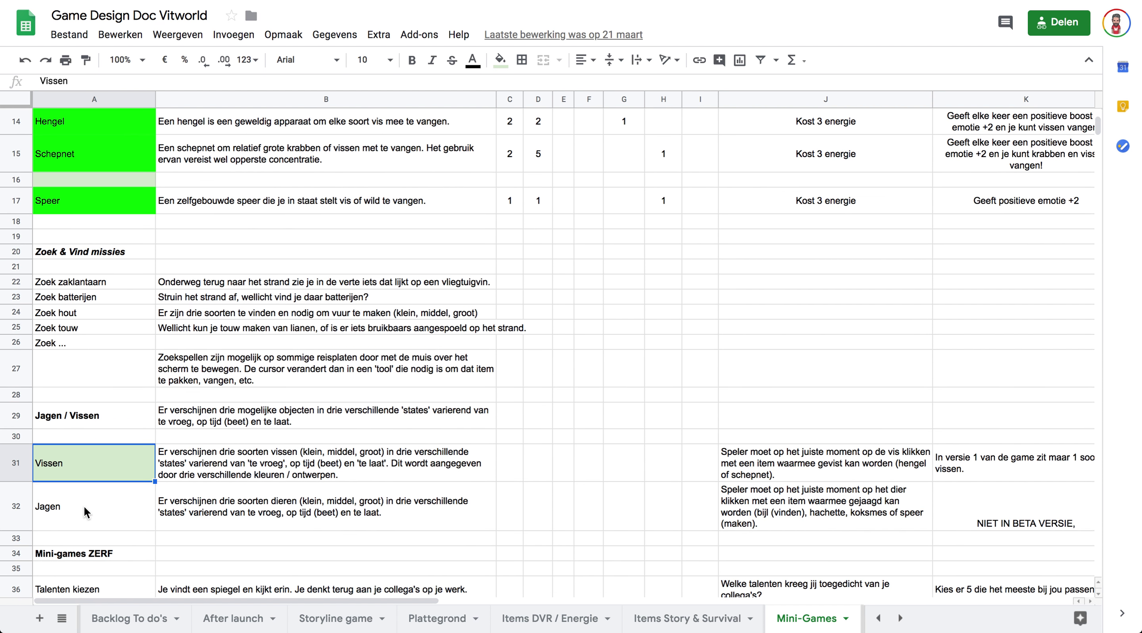
scroll(84, 505, down, 2)
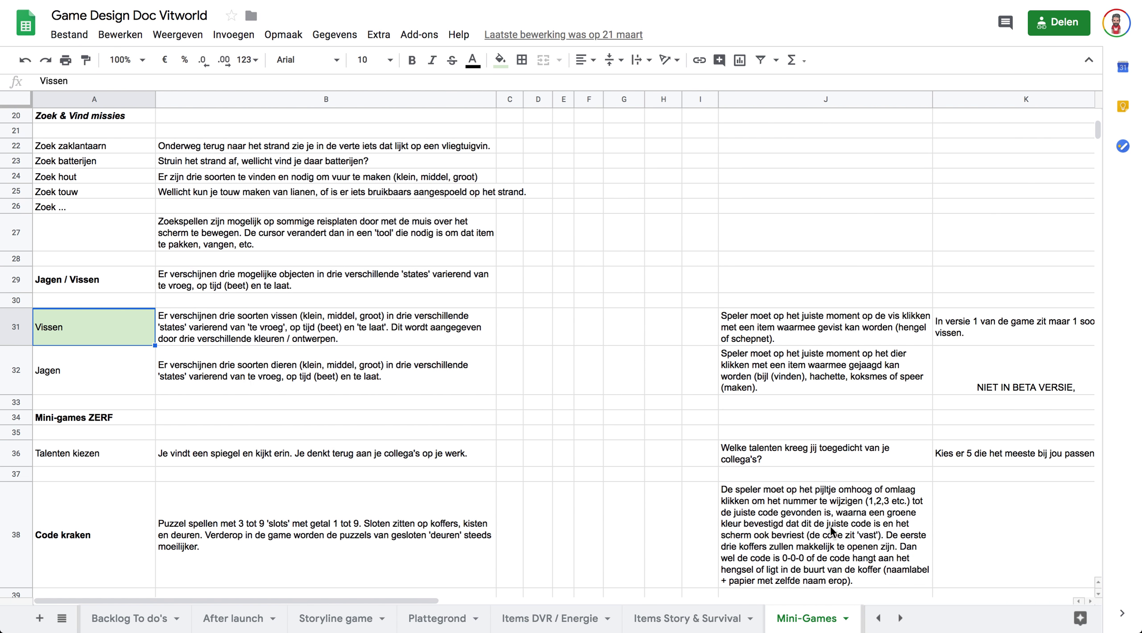
Open the Profiel - Meten & Rapporteren sheet.
click(899, 618)
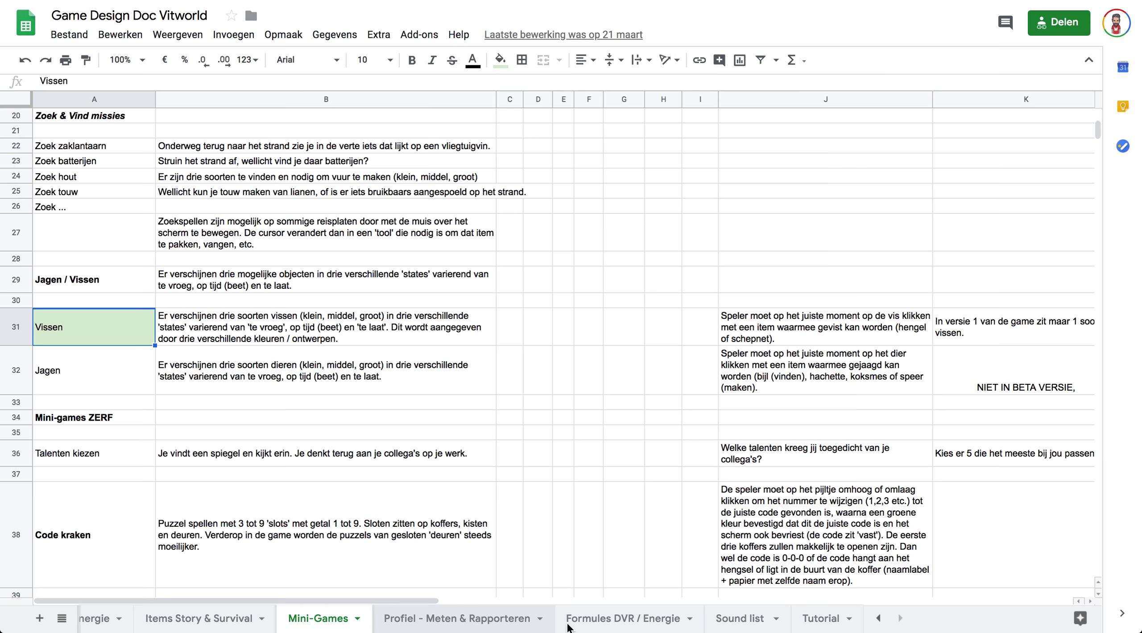
click(551, 624)
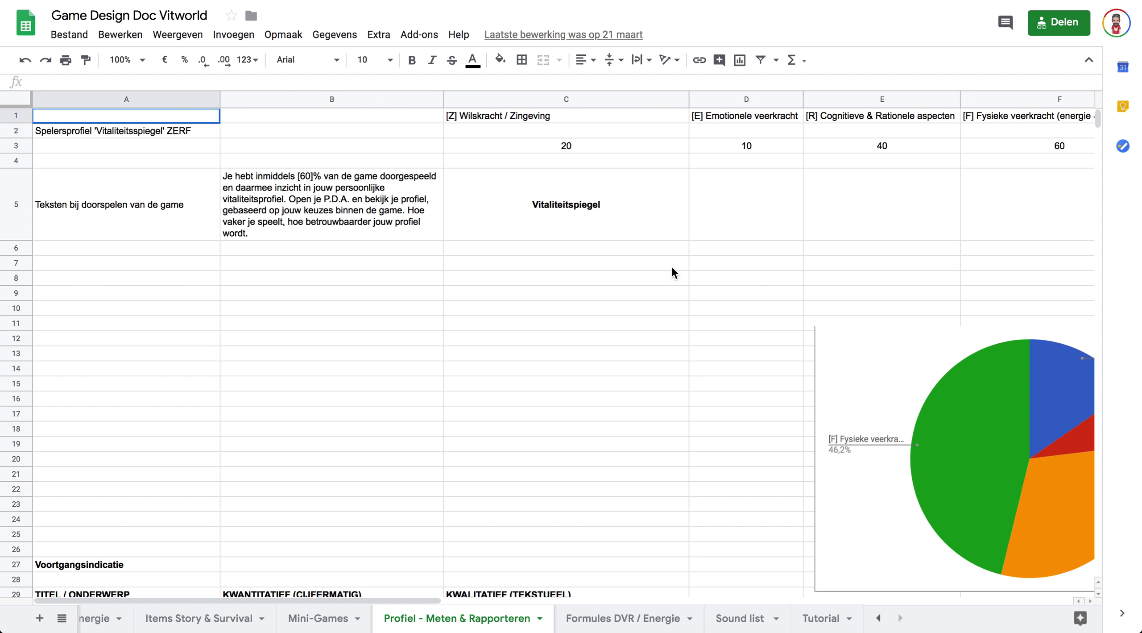
Open the Formules DVR / Energie sheet and read the Eigenschap description of the Drank (D) variable.
click(609, 618)
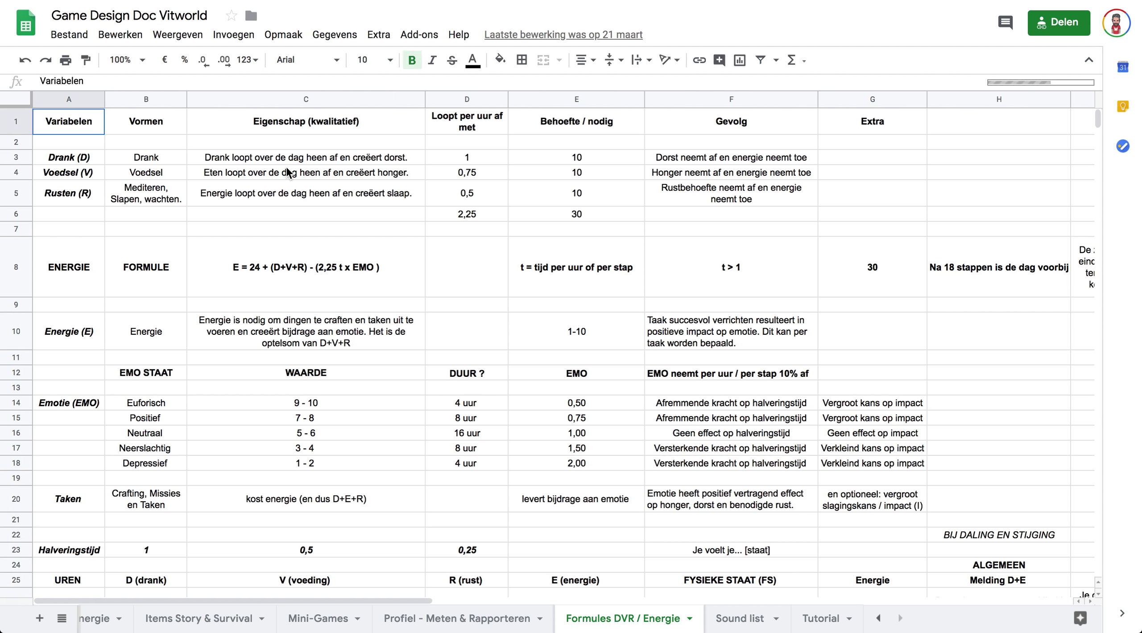
click(289, 173)
click(369, 161)
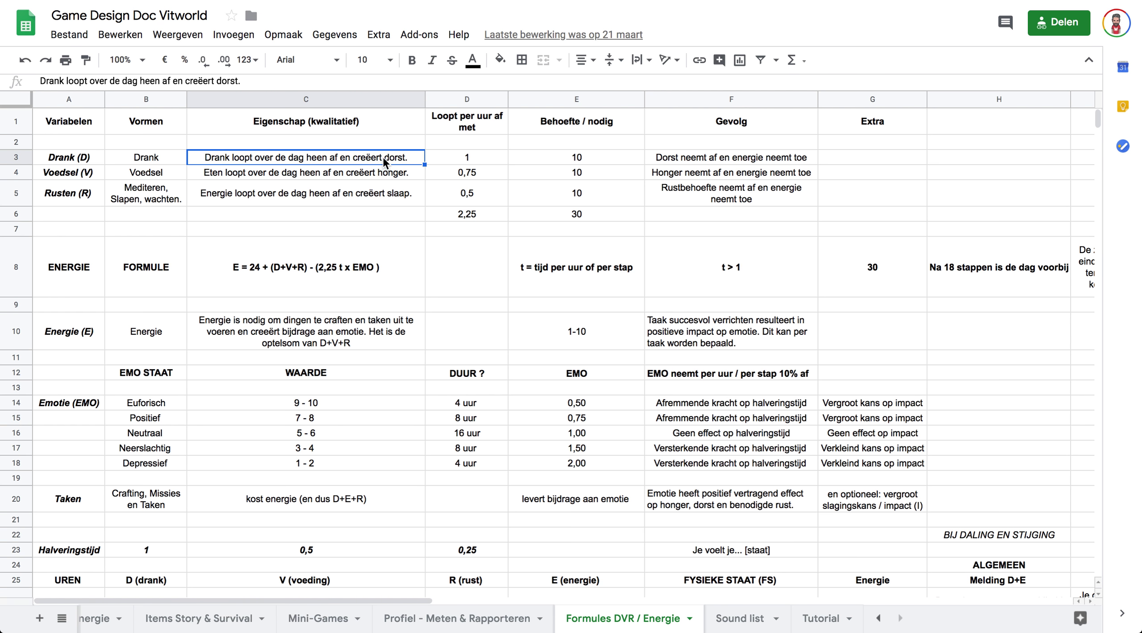
Inspect the ENERGIE formula and the note on the number of steps in a day in the same row.
click(347, 256)
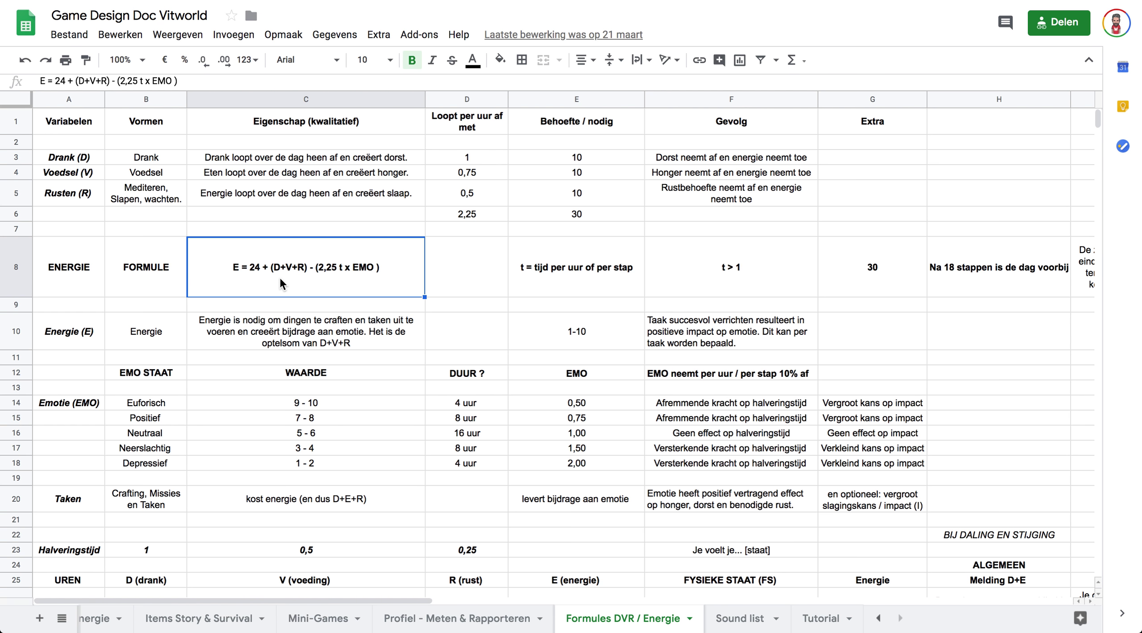
click(455, 277)
click(338, 289)
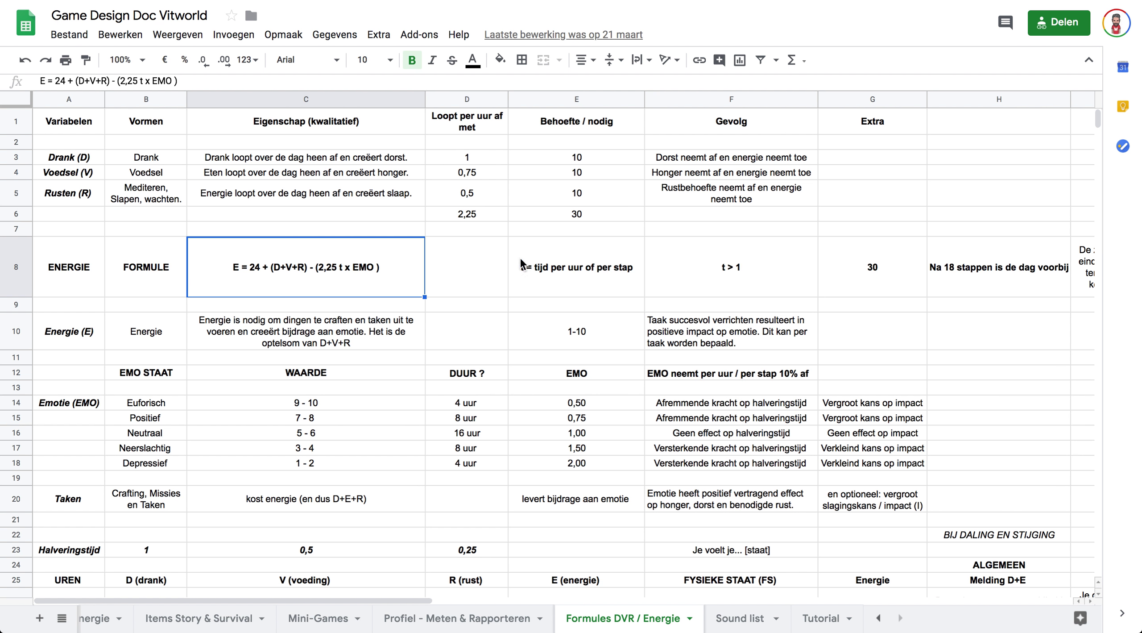
click(974, 276)
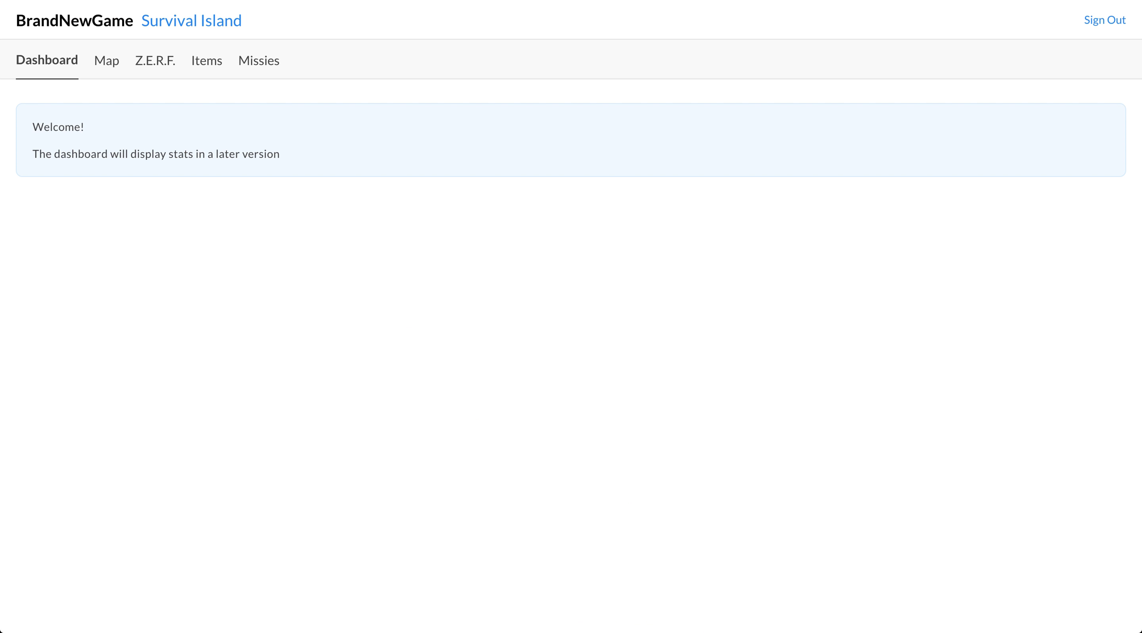
In the BrandNewGame Survival Island CMS, show the tile map and open the Aangespoeld start tile.
click(109, 62)
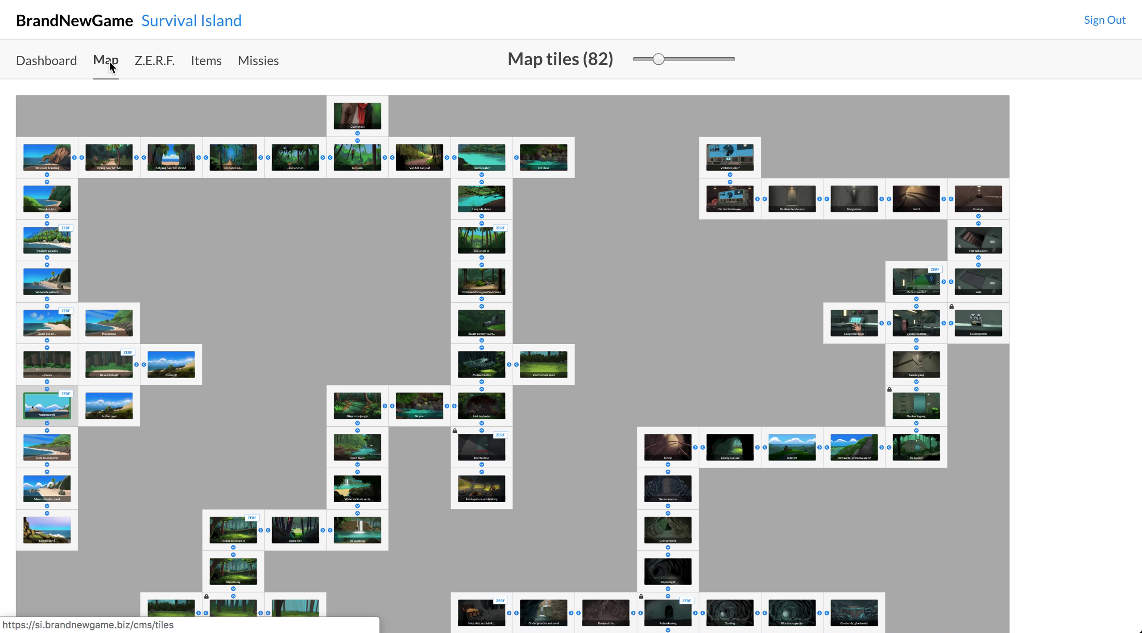
mouse_move(52, 366)
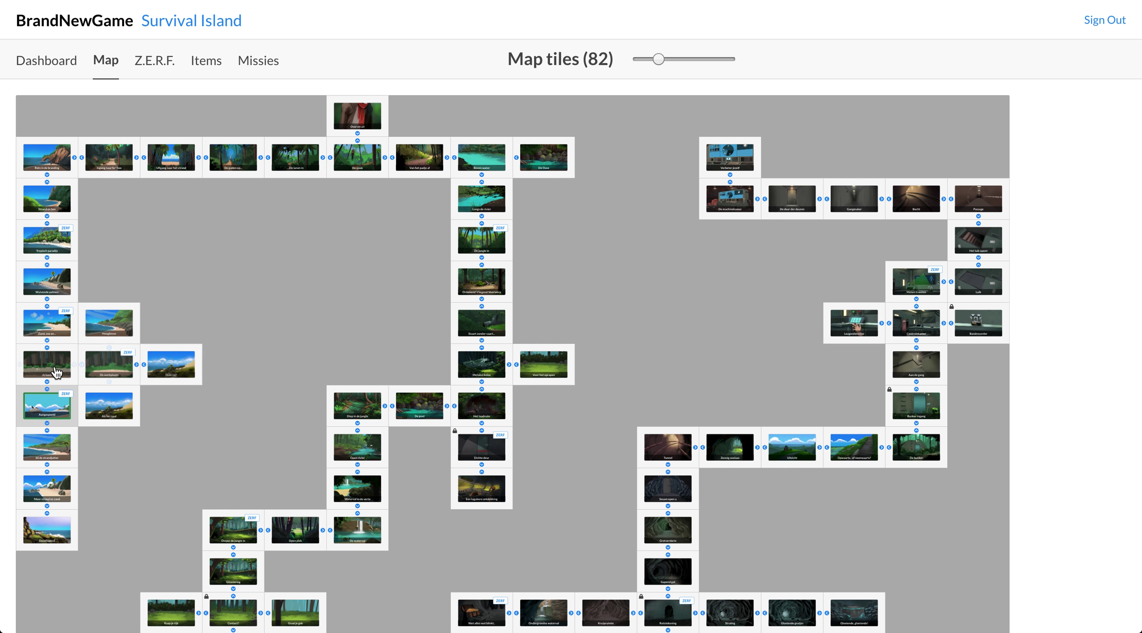
click(44, 408)
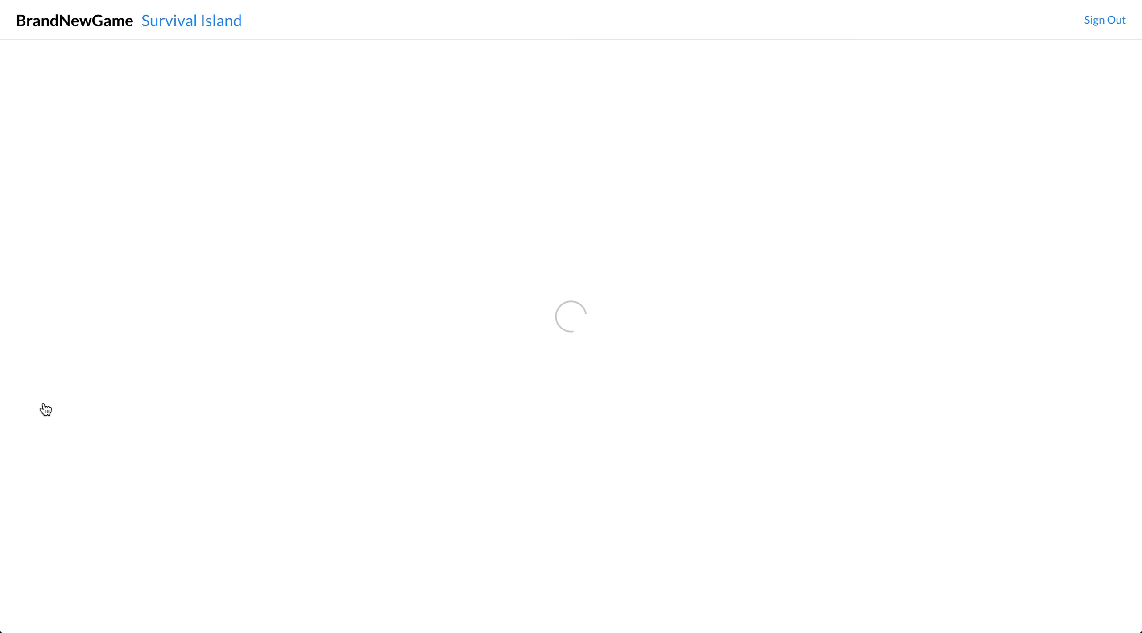
Review the Aangespoeld tile's artwork, intro text, ZERF question, waiting texts and the texts for arriving from the North and South.
scroll(439, 247, down, 3)
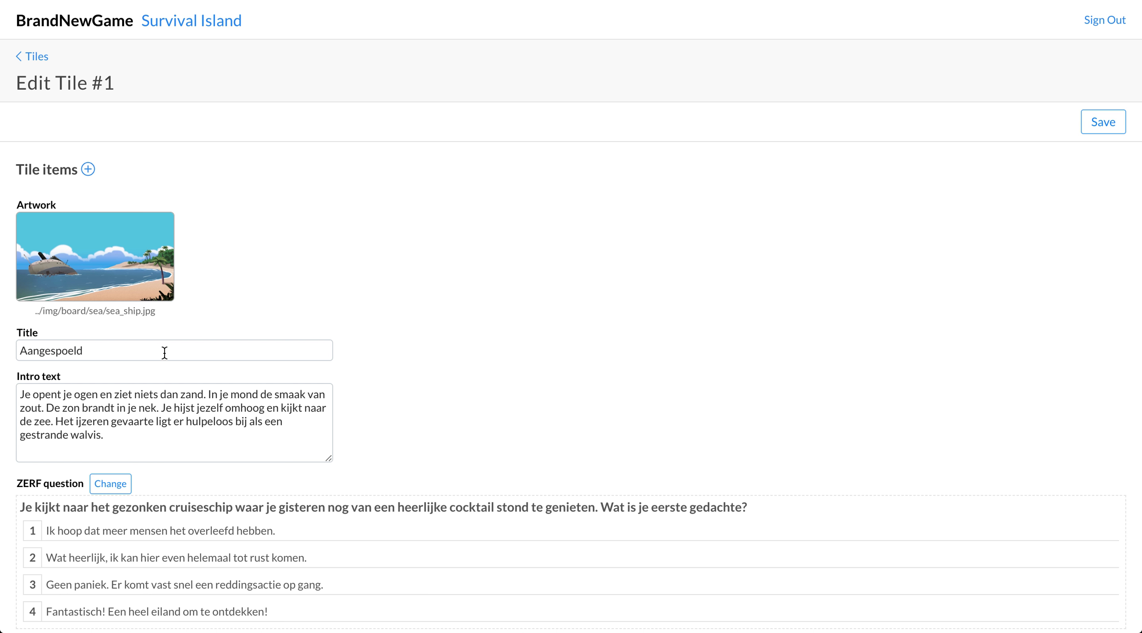
scroll(404, 347, down, 3)
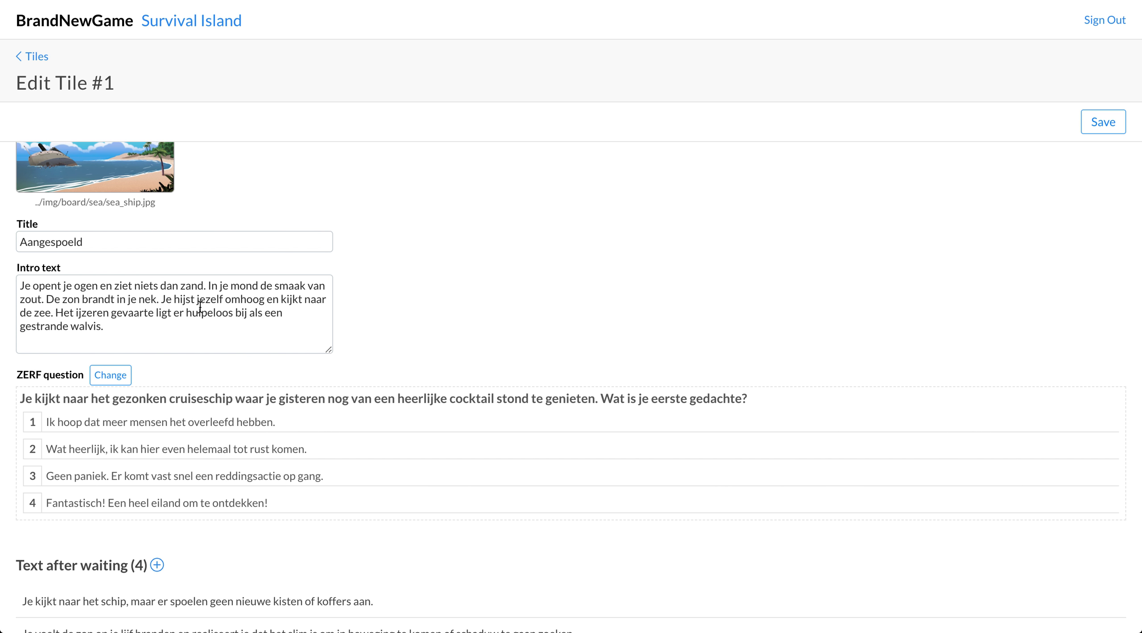
scroll(451, 306, down, 4)
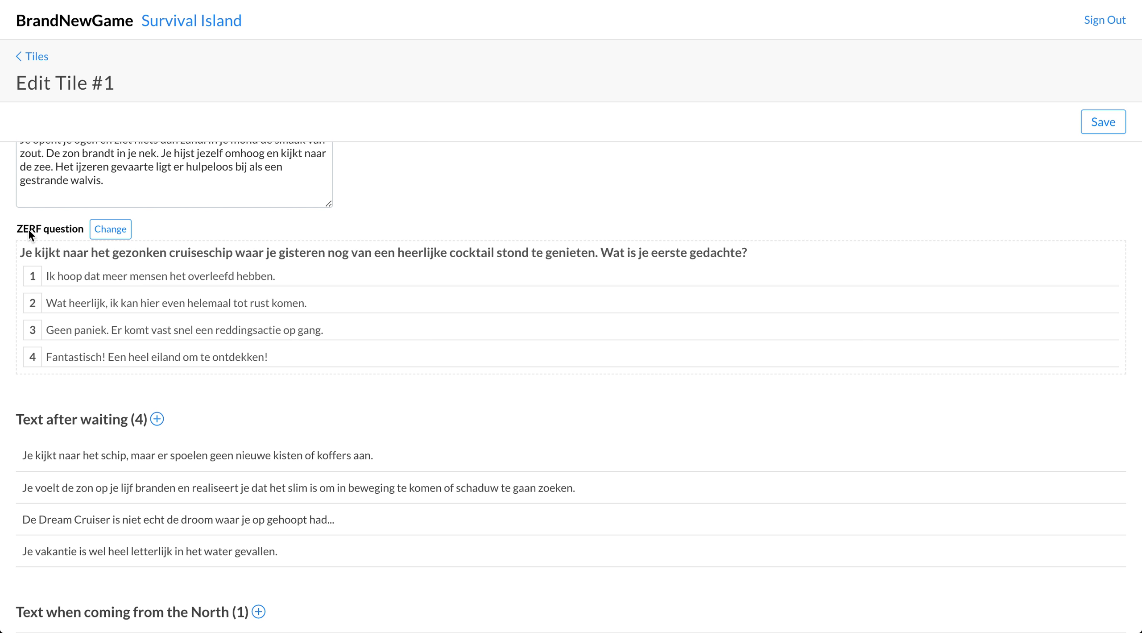
scroll(301, 373, down, 3)
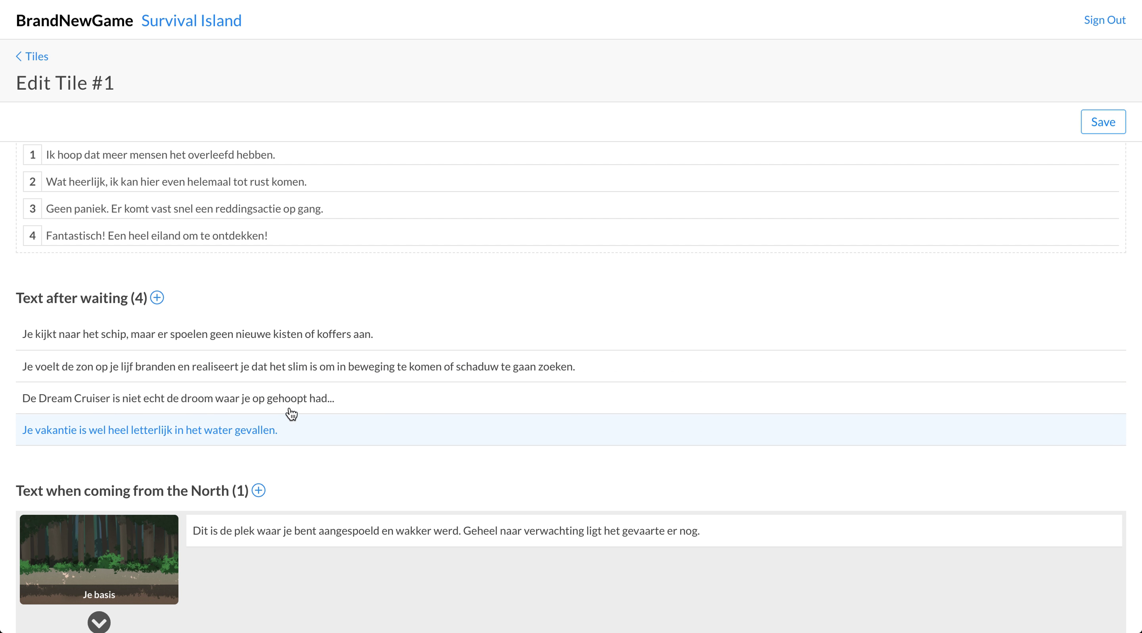
scroll(334, 433, down, 4)
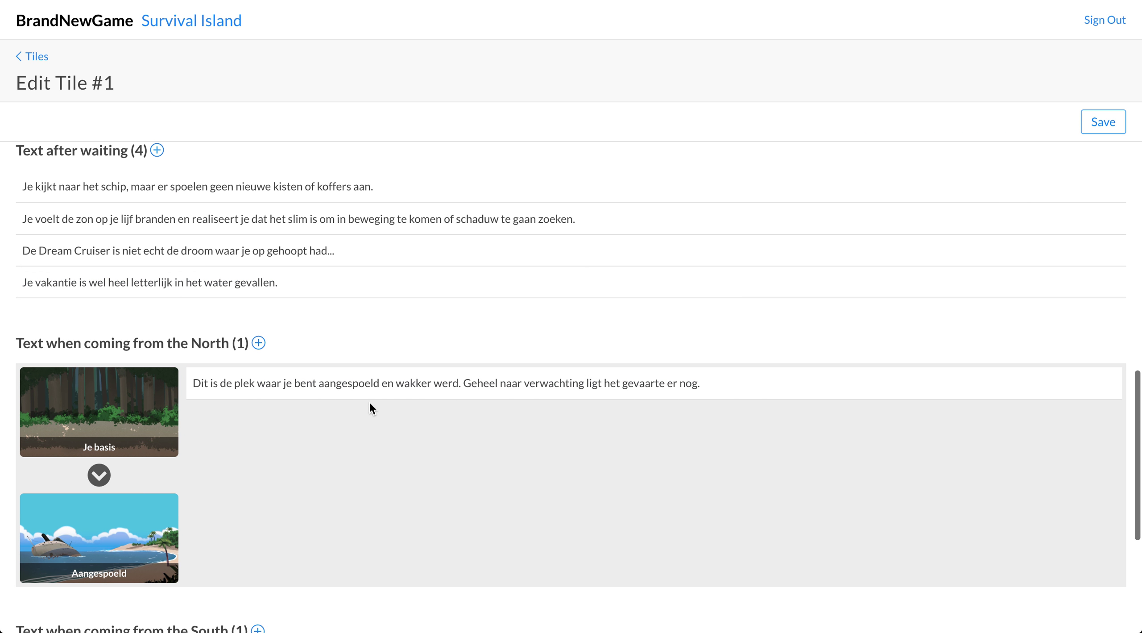
scroll(374, 401, down, 5)
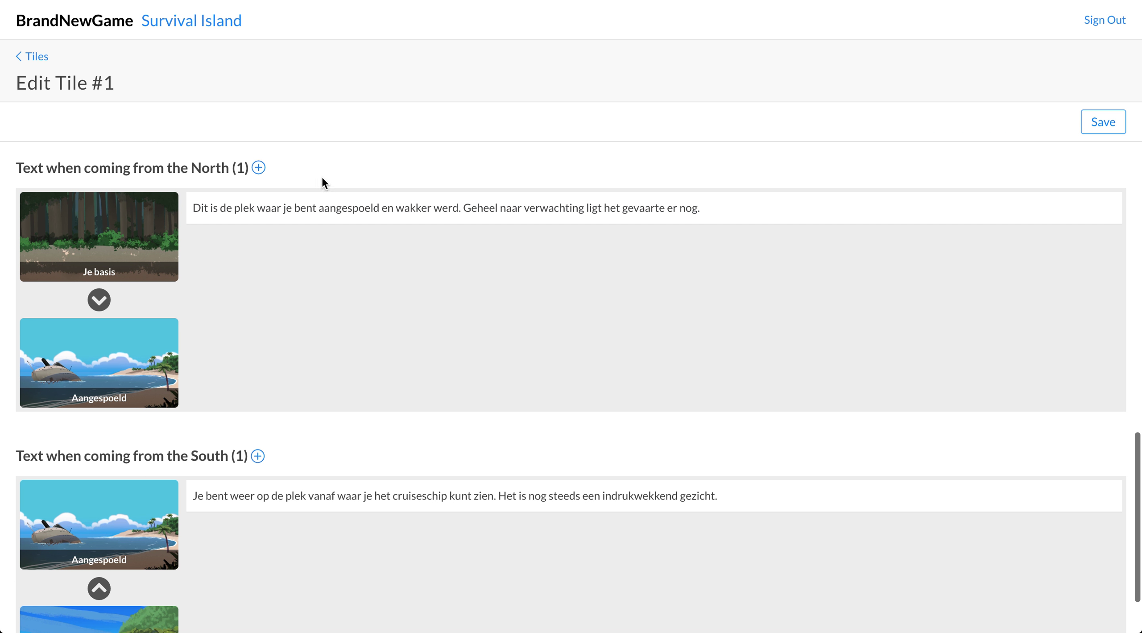
scroll(455, 313, down, 2)
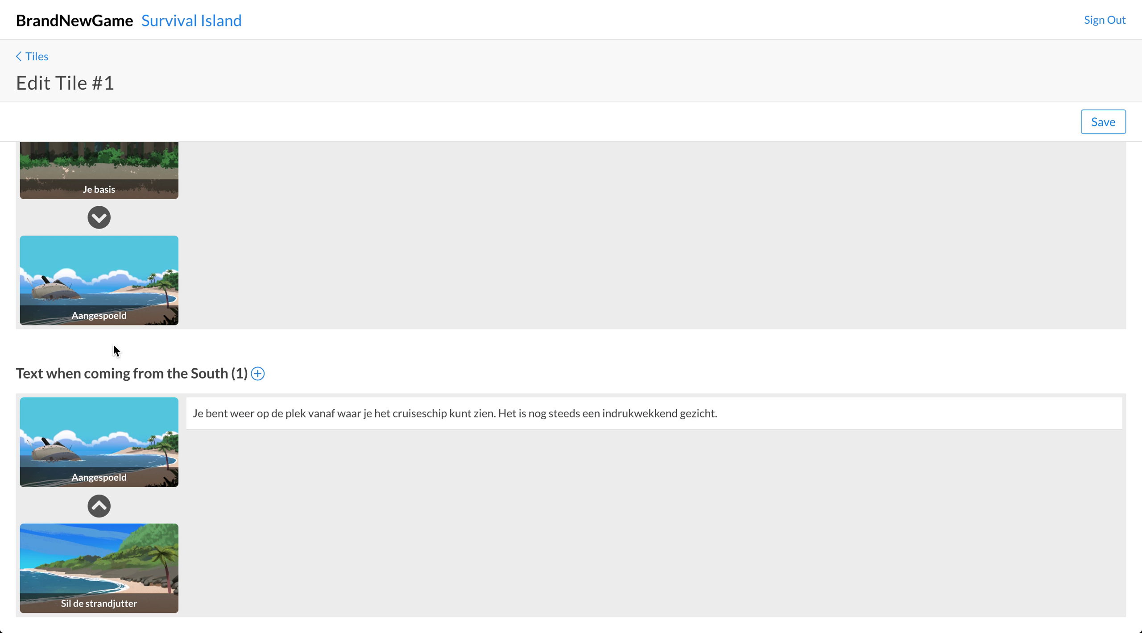
scroll(392, 491, up, 20)
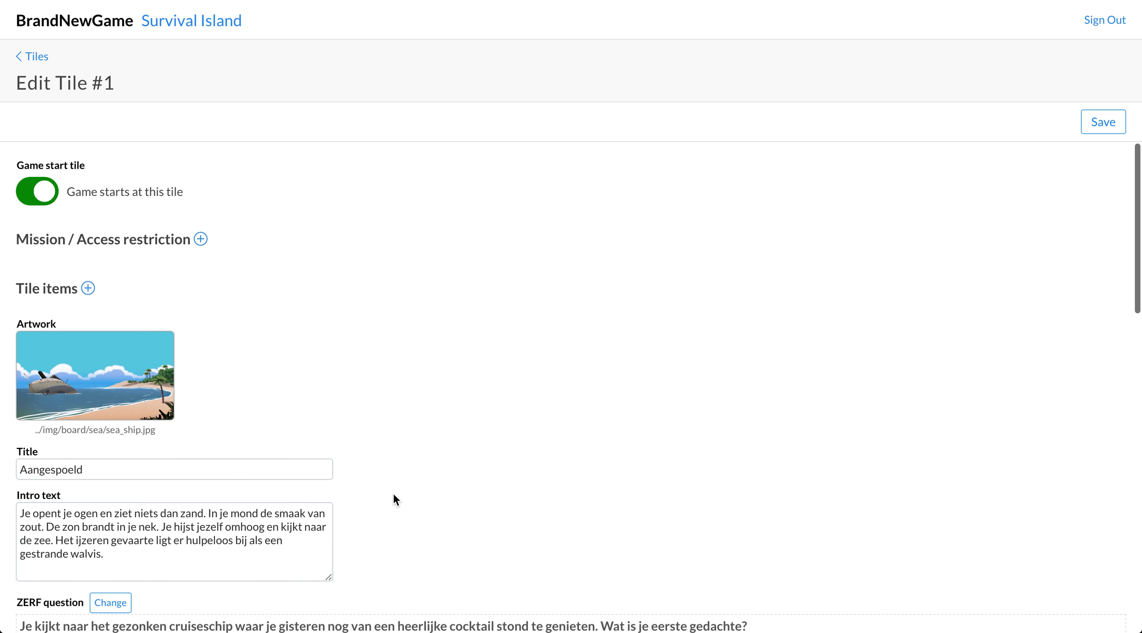
Return to the map, open the Het laadruim tile and review its findable items, intro text and waiting texts.
click(39, 63)
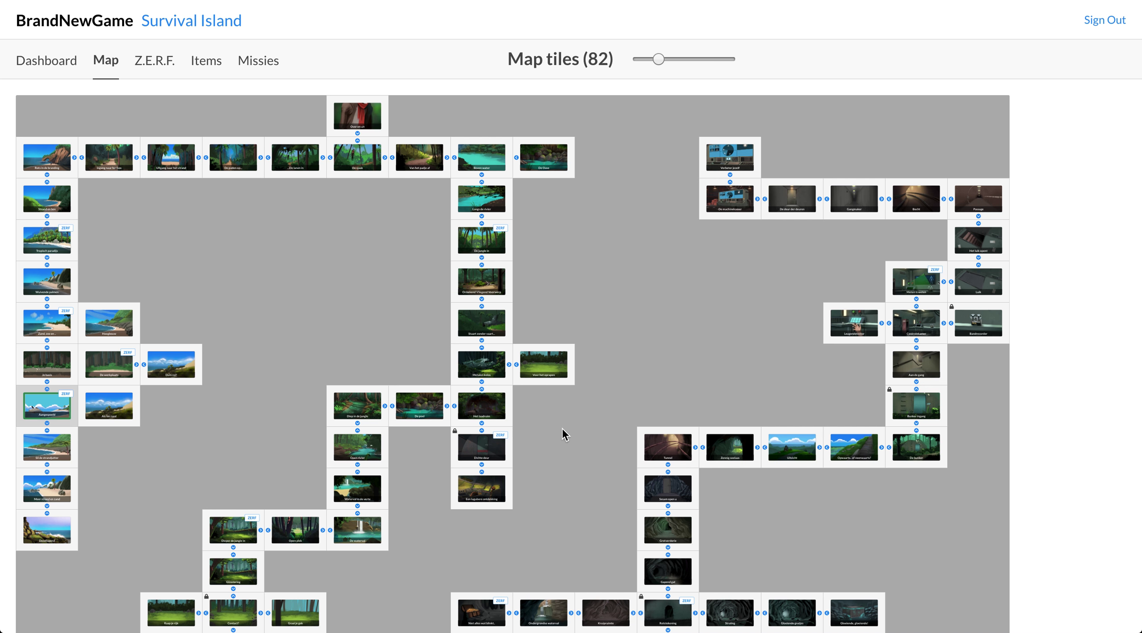
scroll(564, 433, down, 2)
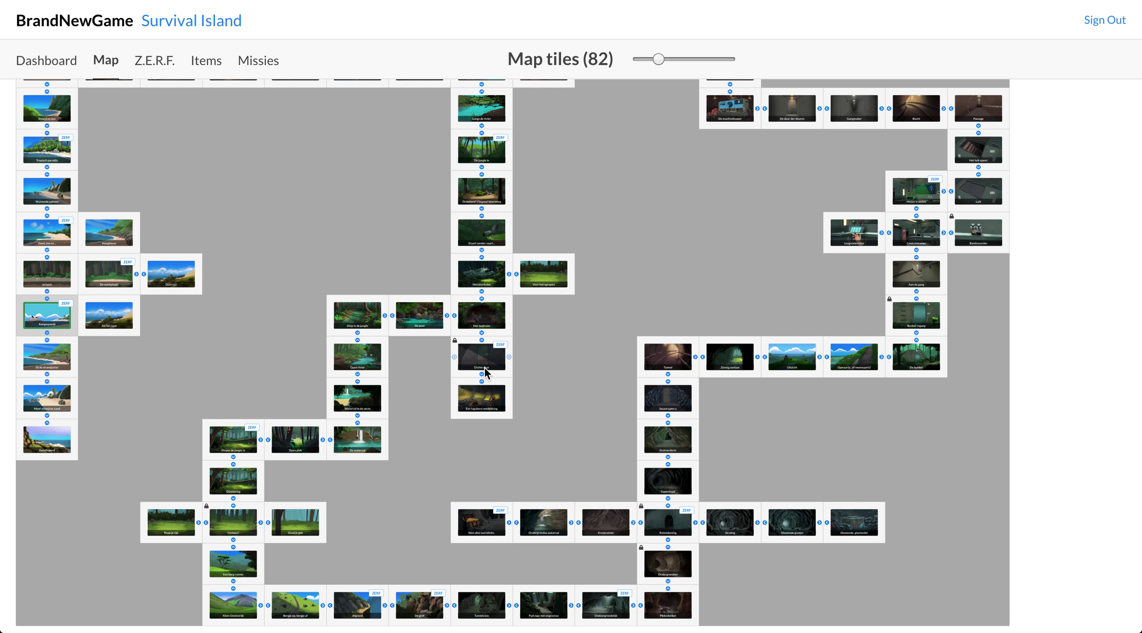
click(481, 326)
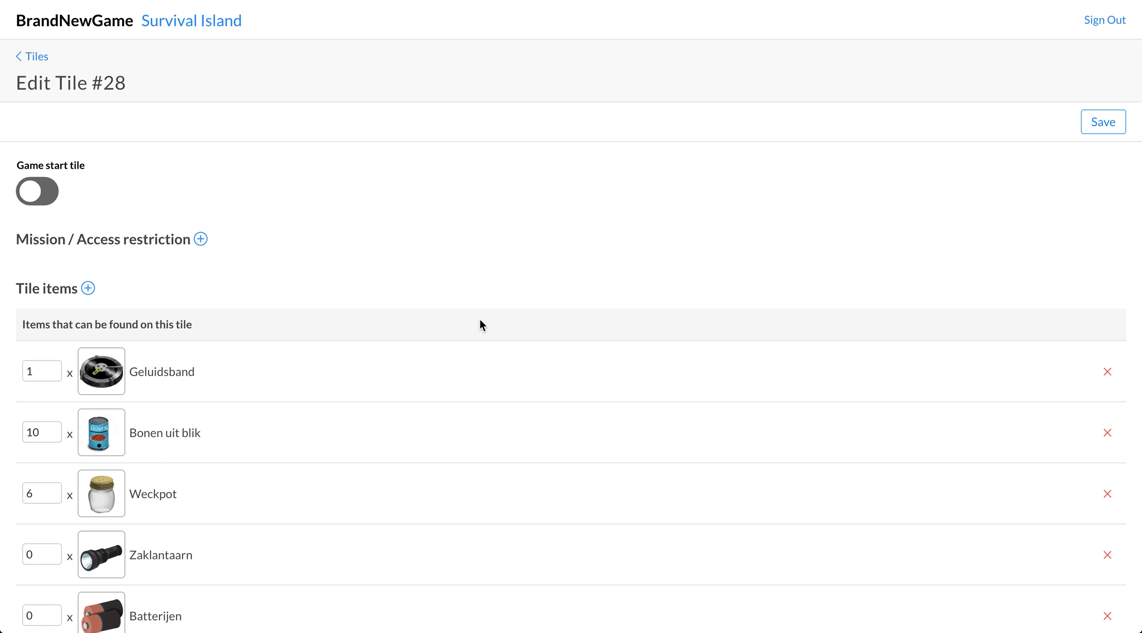
scroll(366, 389, down, 4)
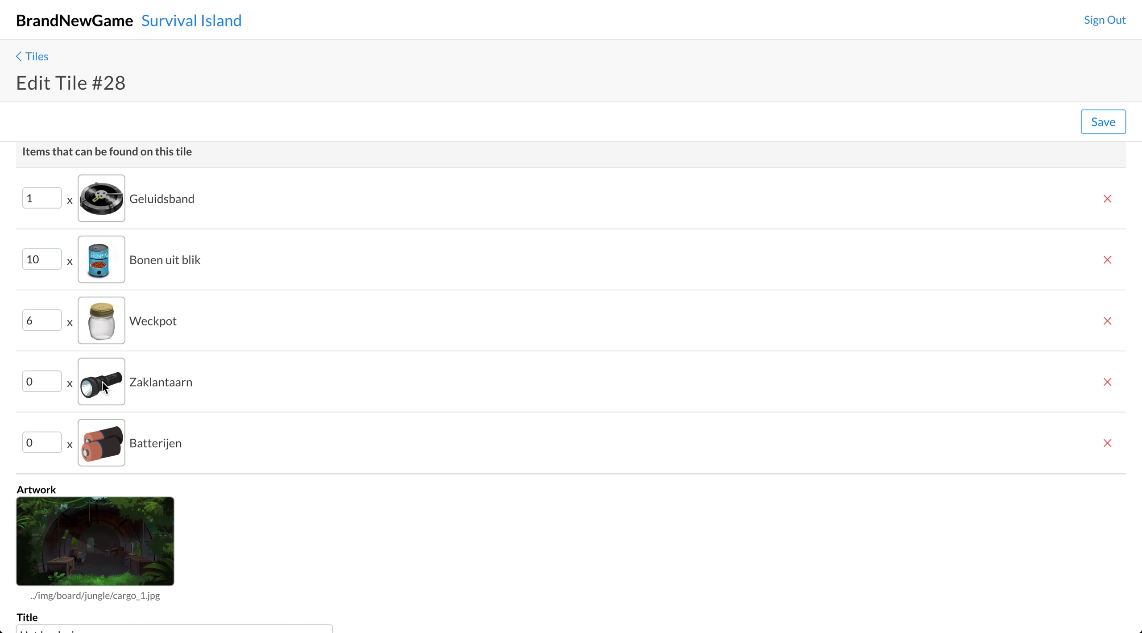
scroll(294, 336, down, 3)
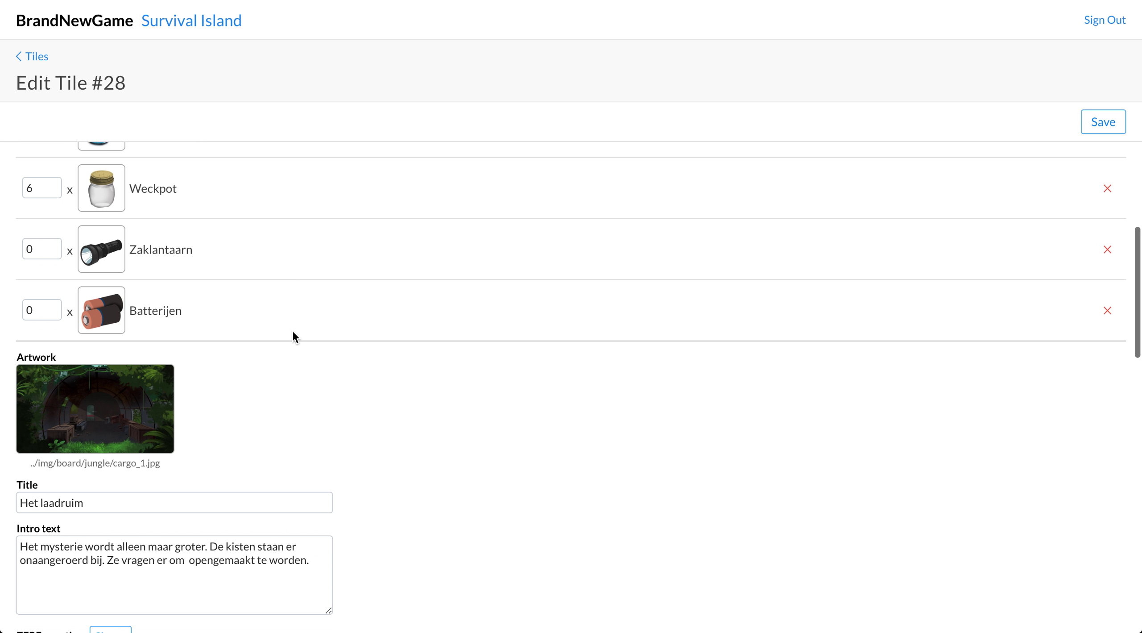
scroll(293, 335, up, 2)
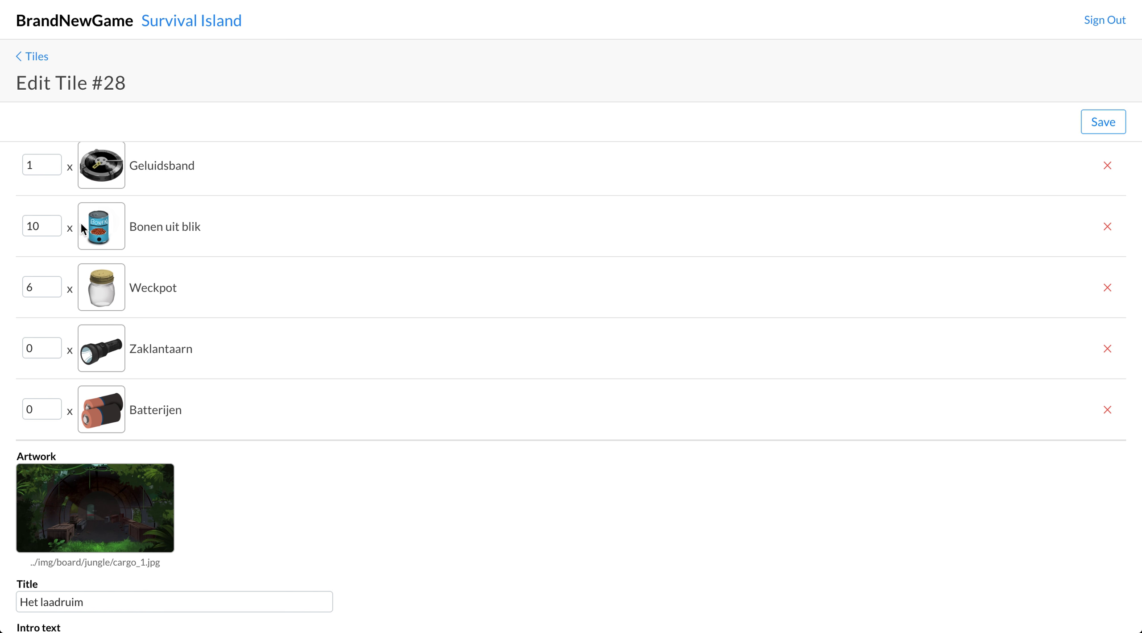
scroll(230, 272, down, 10)
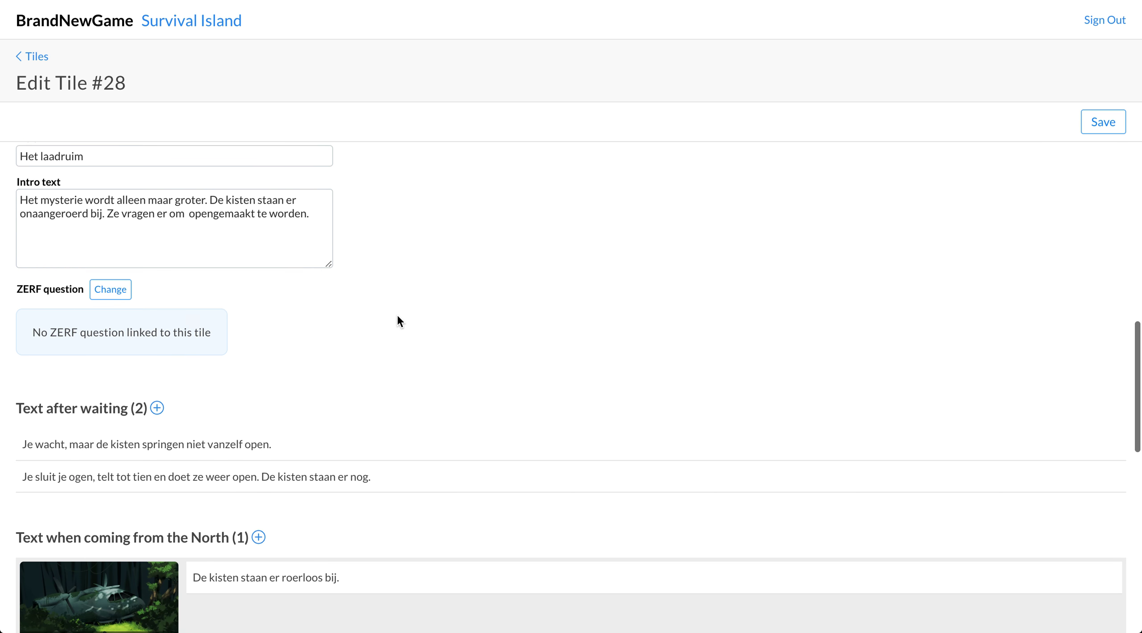
scroll(398, 318, up, 10)
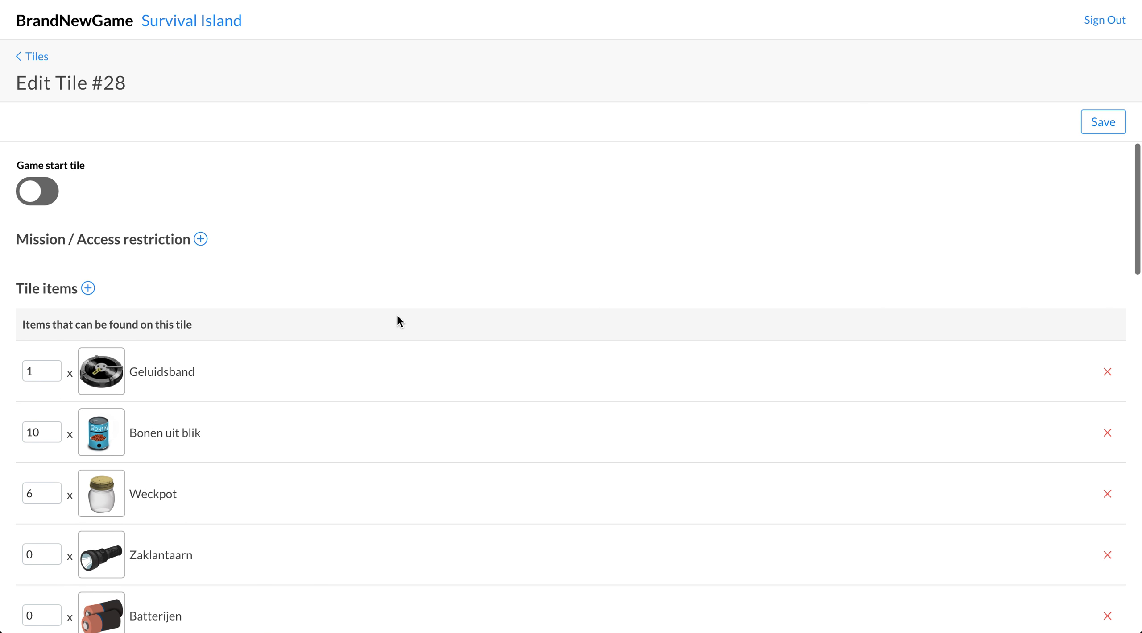
Open the missions overview, check the required items of the Deur naar de cockpit mission, and return to the overview.
click(36, 58)
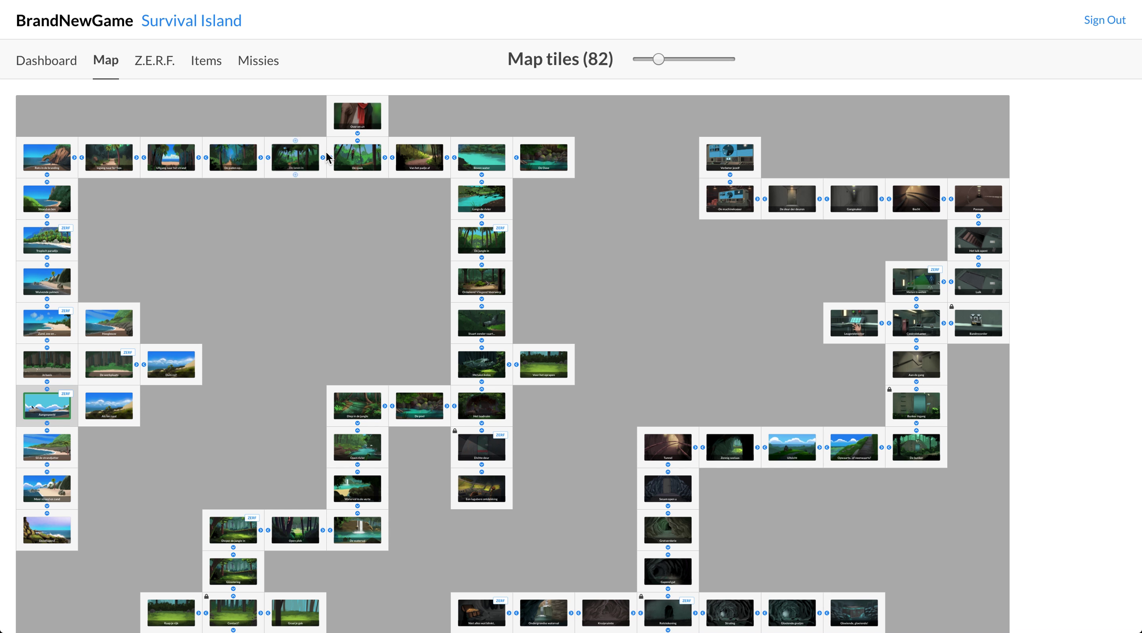
click(257, 62)
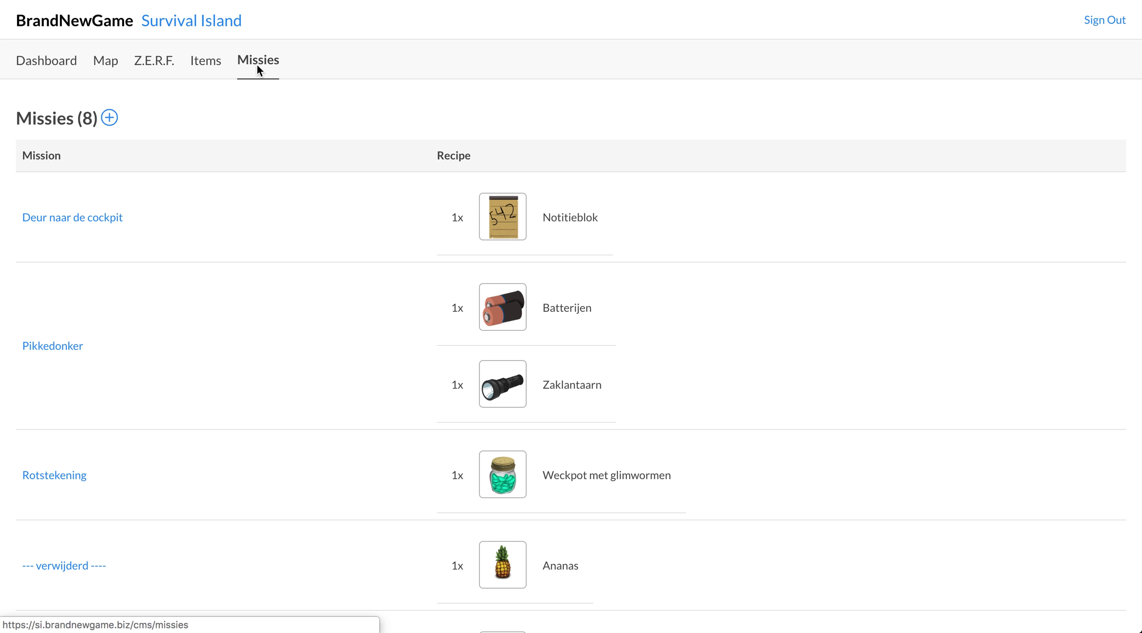
click(88, 219)
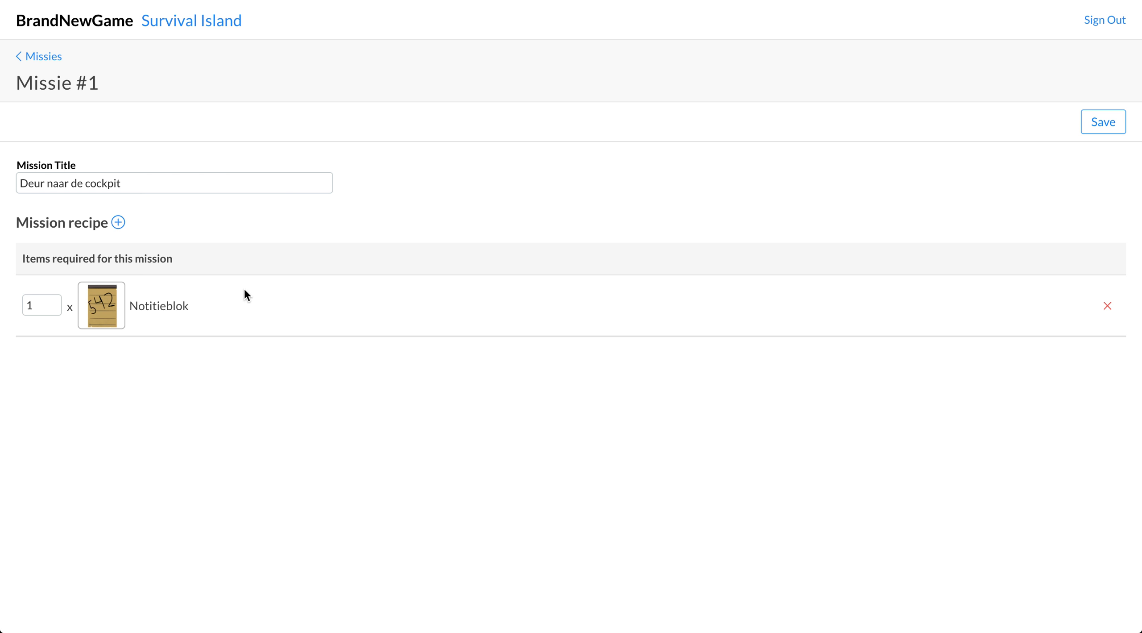
click(39, 57)
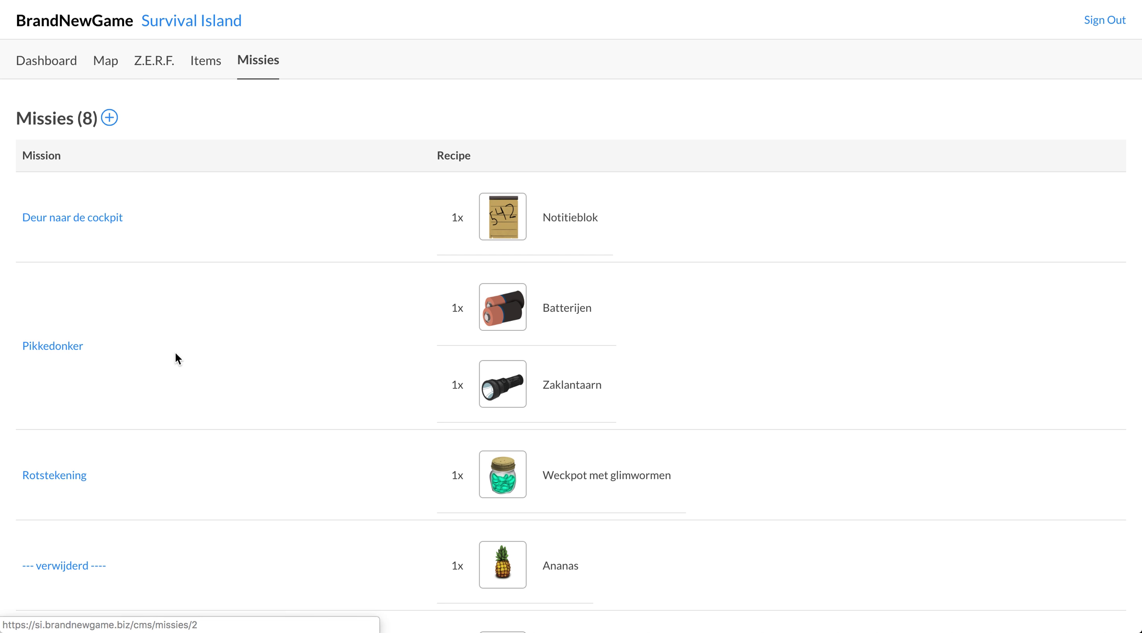
Review the recipes of all missions from Deur naar de cockpit through Repareer de telefoonpaal.
scroll(67, 358, down, 3)
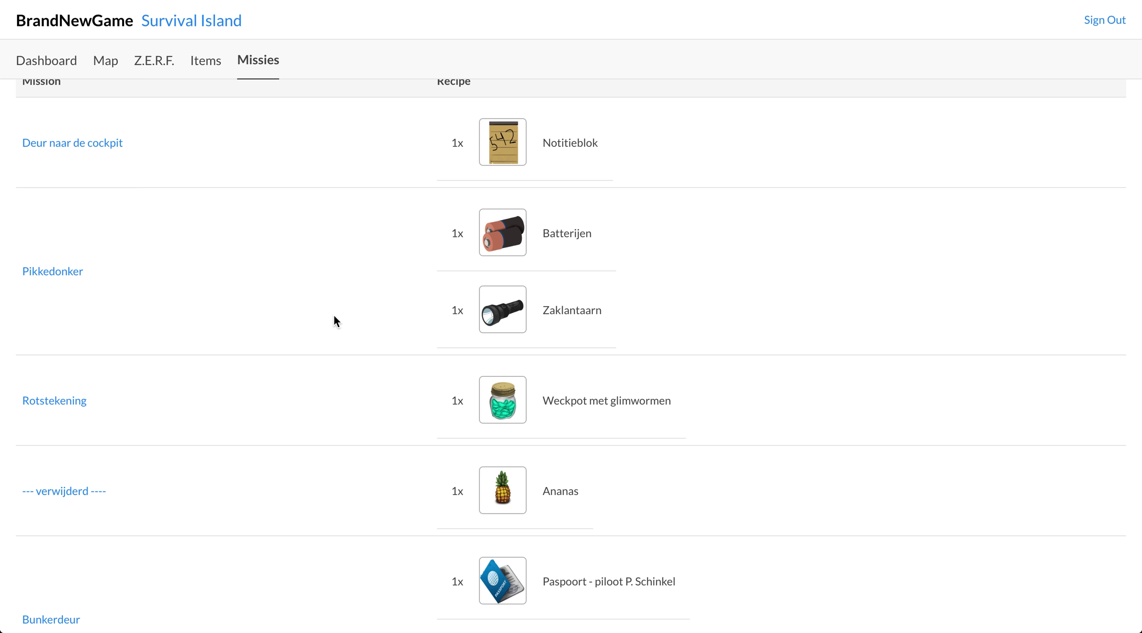
scroll(275, 363, down, 15)
scroll(275, 363, down, 1)
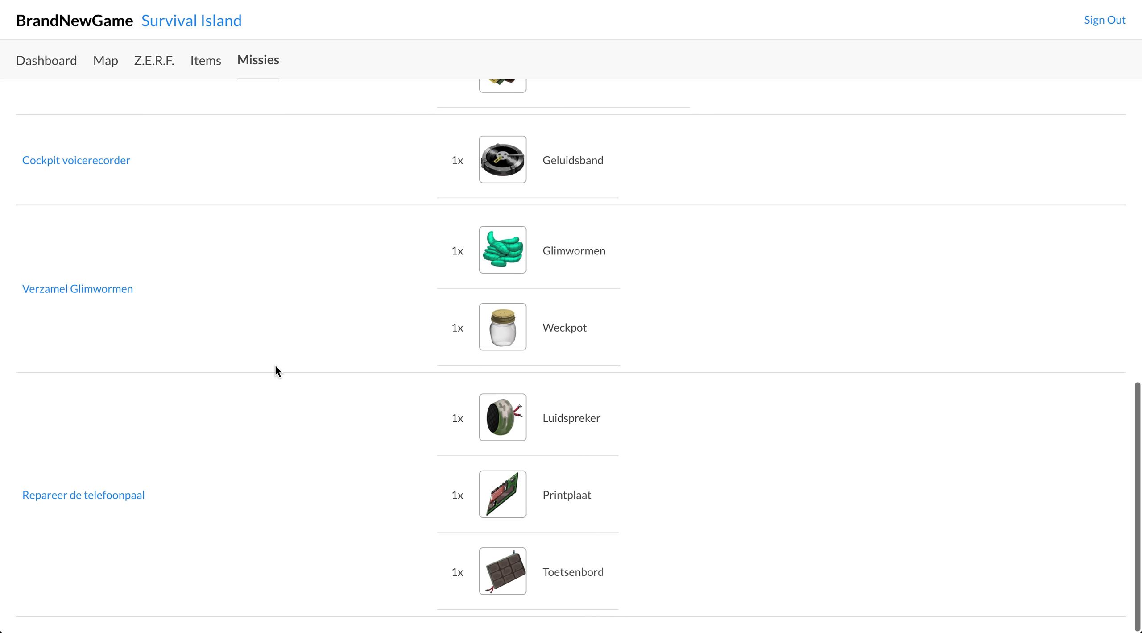
scroll(274, 363, up, 15)
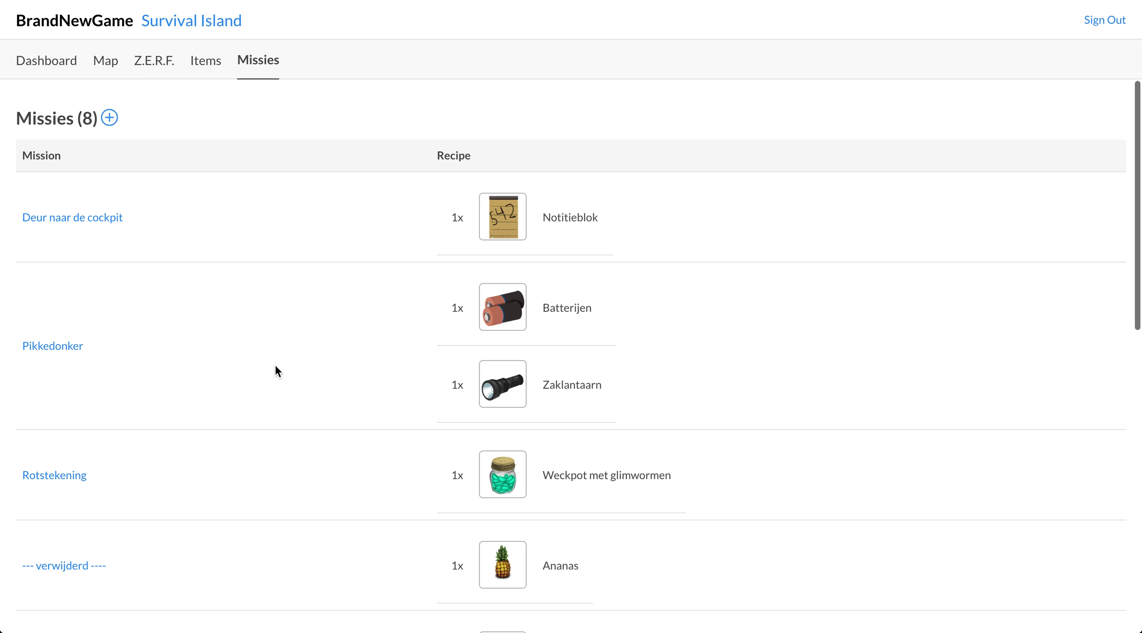
Open the game's item overview and browse the items' artwork, titles, texts and types.
click(208, 71)
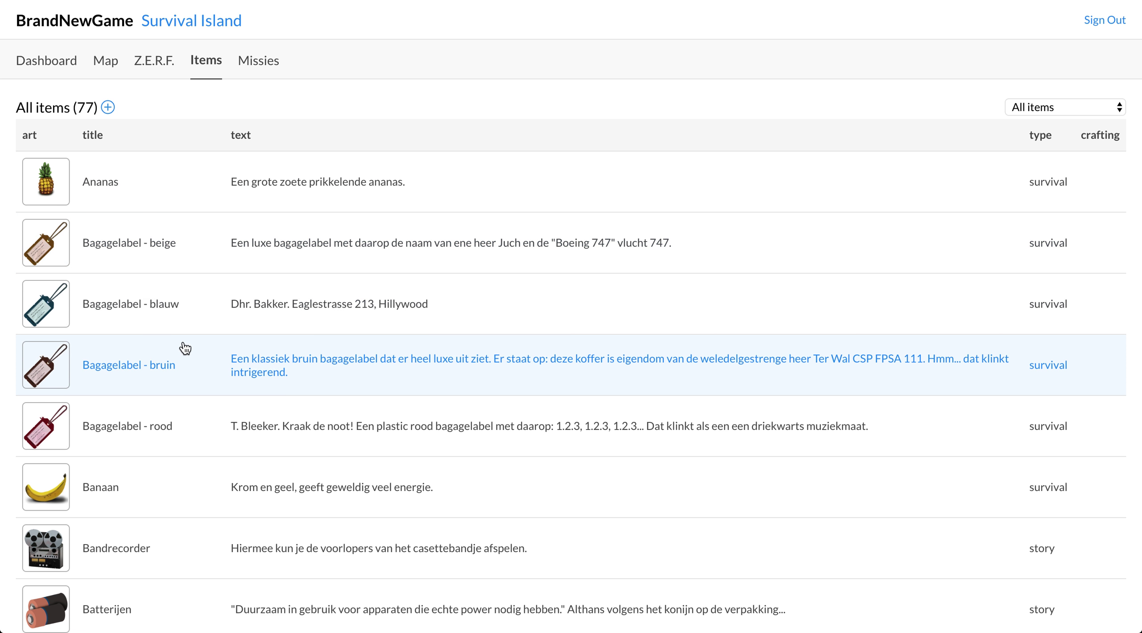
scroll(185, 348, down, 3)
scroll(185, 348, down, 13)
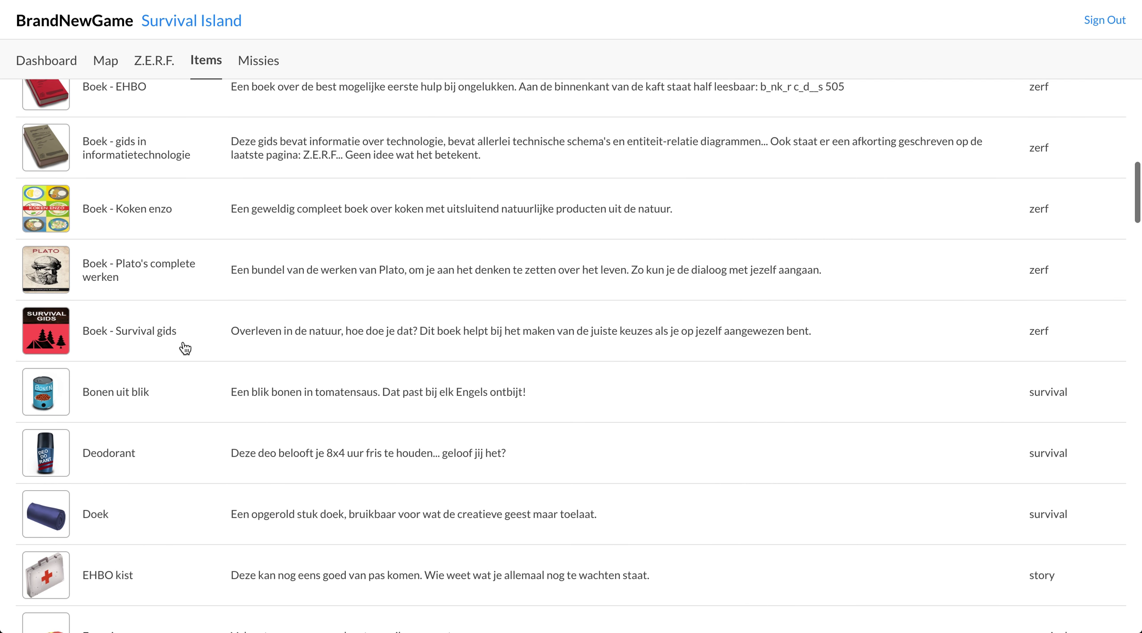
scroll(176, 243, down, 8)
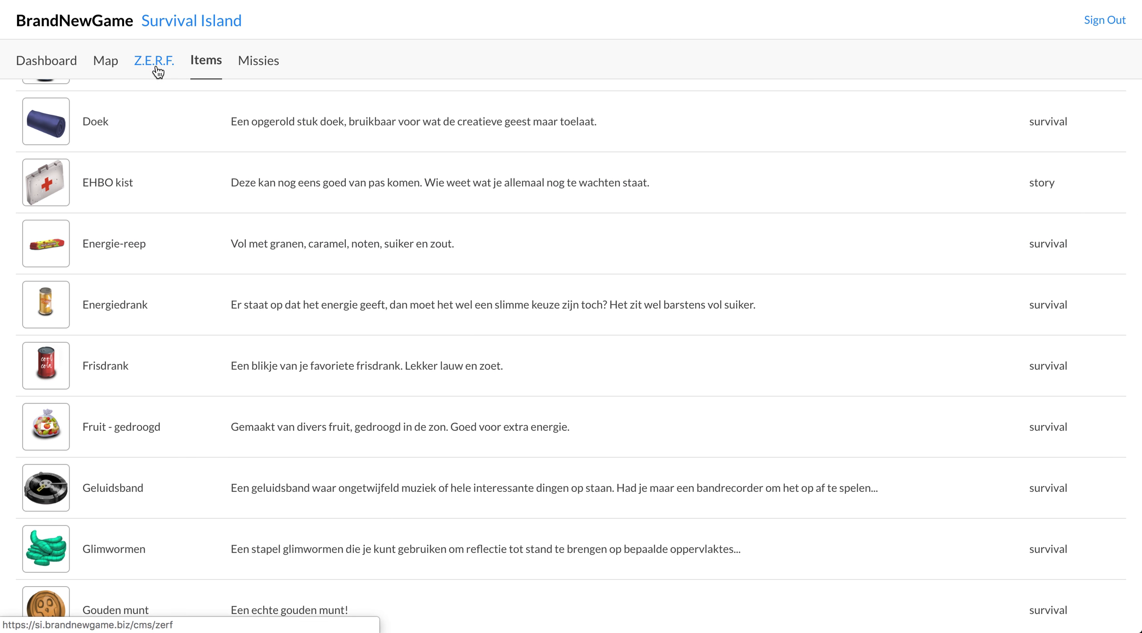
Open the Z.E.R.F. overview and browse the questions with their answer options and linked tiles.
click(156, 66)
scroll(516, 455, down, 15)
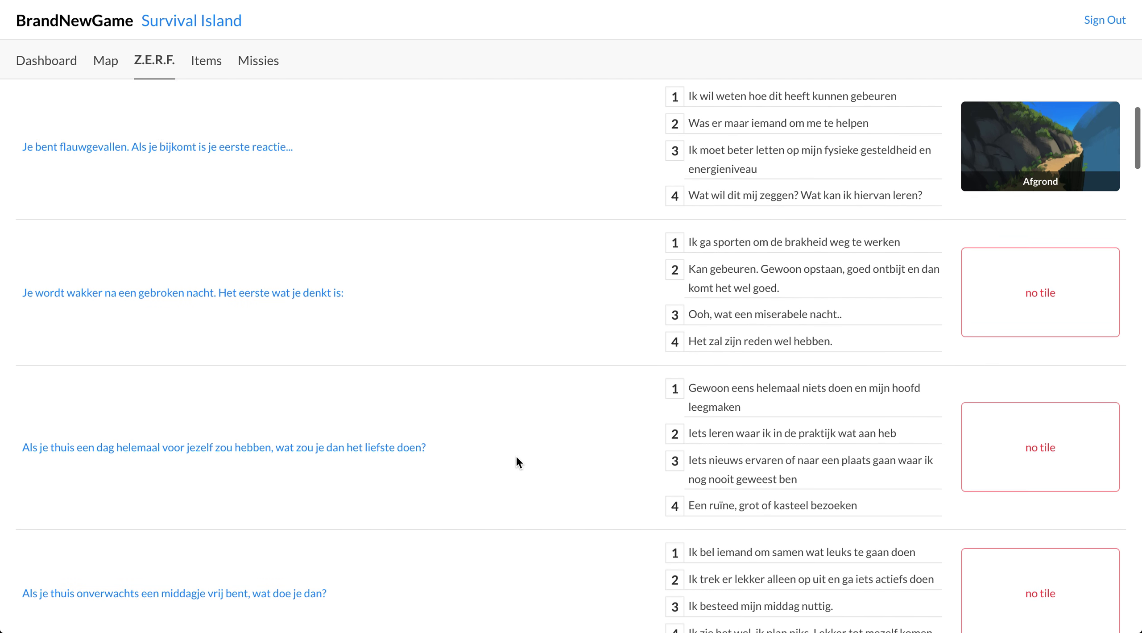
Look through further Z.E.R.F. questions and check which ones are linked to a map tile.
scroll(515, 455, down, 15)
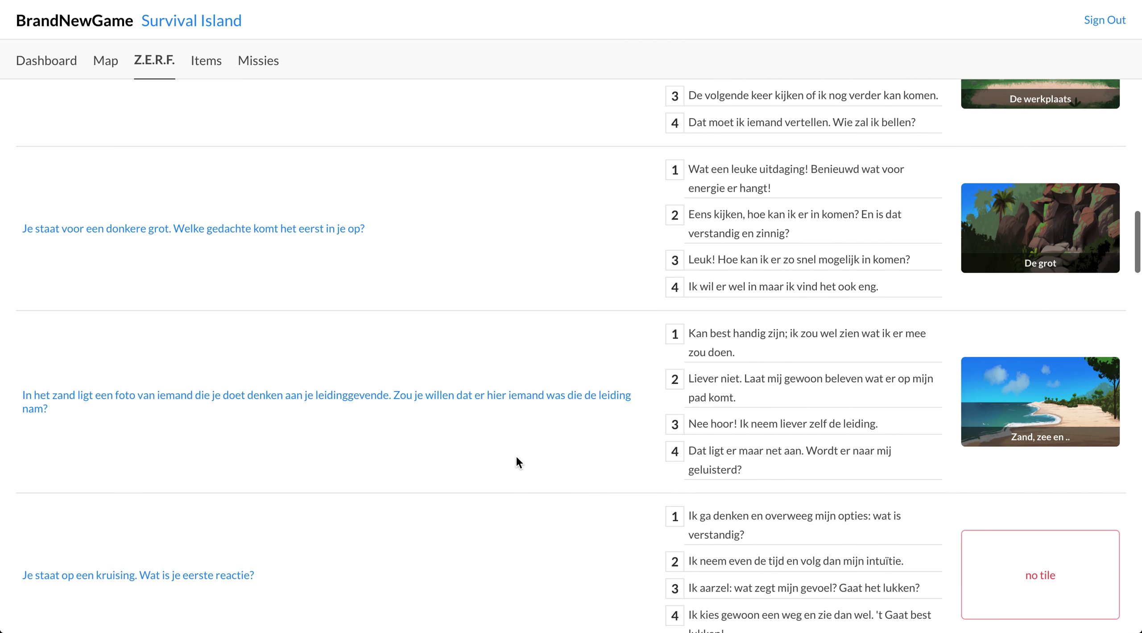
scroll(515, 455, up, 20)
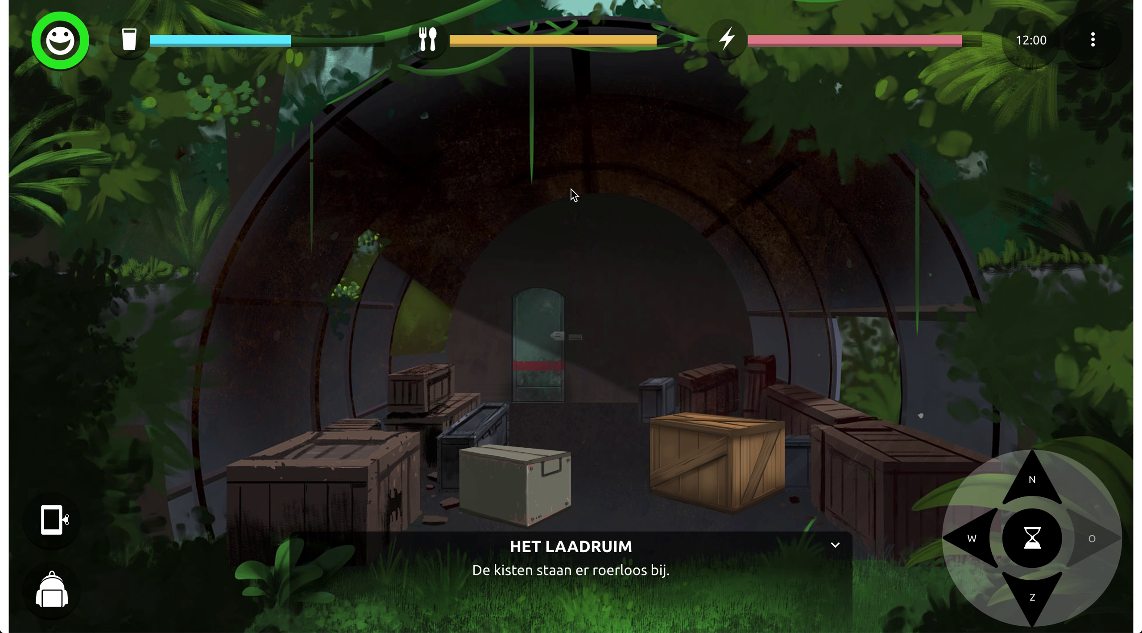
Switch to the Survival Island game, choose the tent location on the device's Kaart, and dismiss the message about the new day.
click(53, 545)
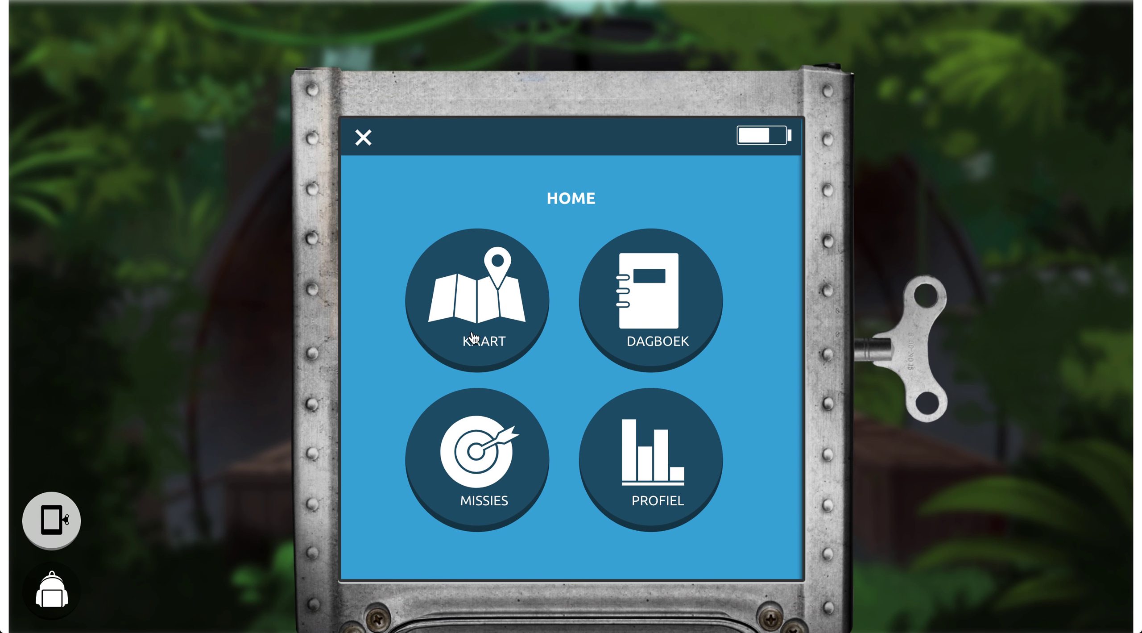
click(474, 338)
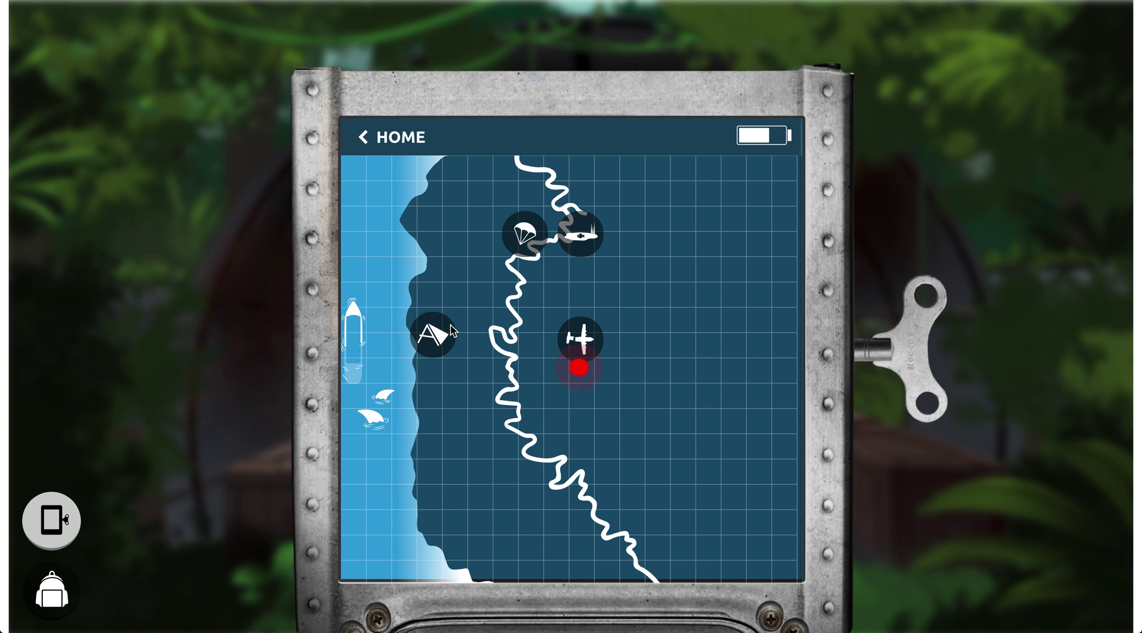
click(441, 341)
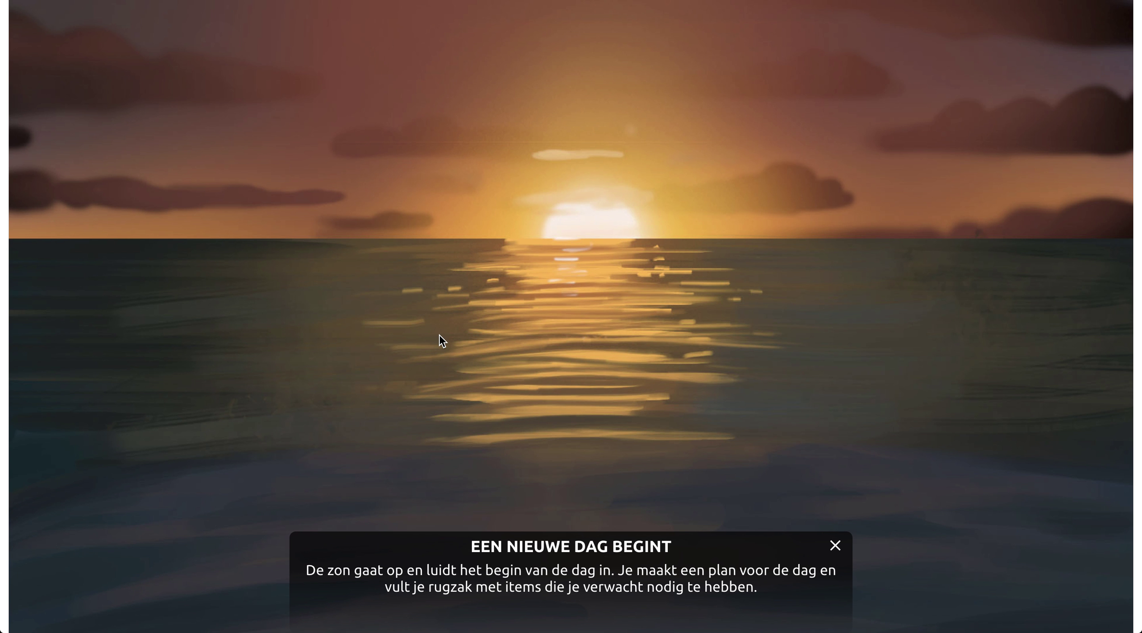
click(835, 545)
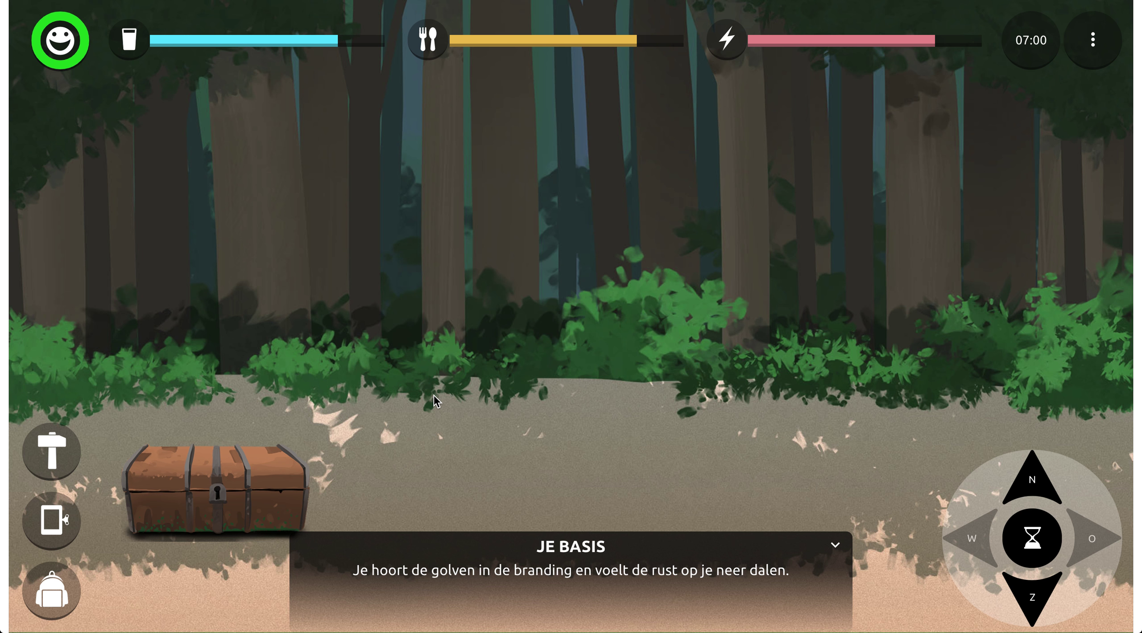